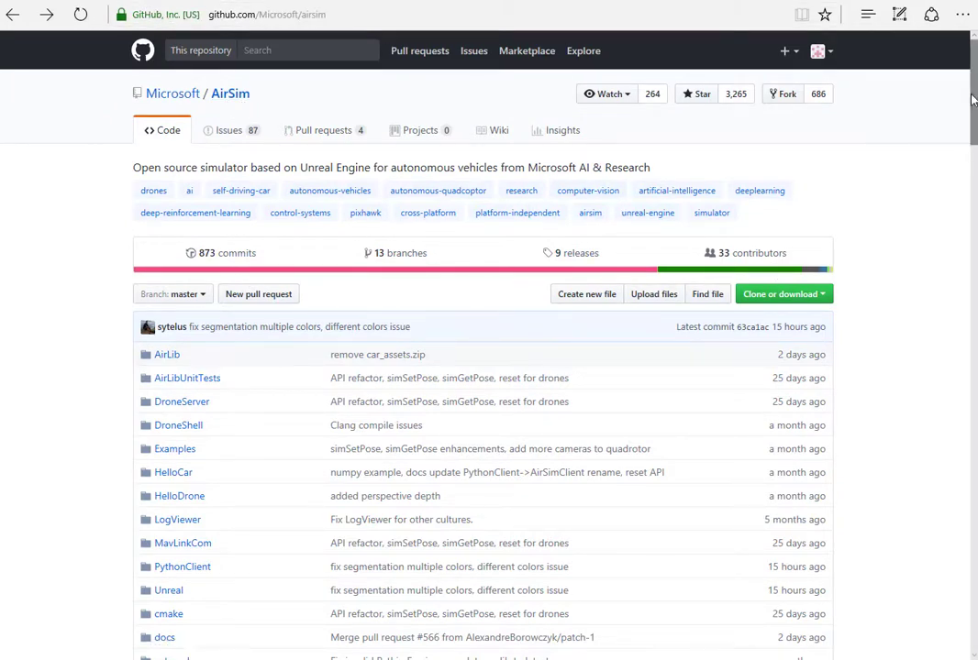
# Open the Windows build instructions from the AirSim README and go through the build, setup and FAQ sections.
pyautogui.moveTo(974, 96); pyautogui.dragTo(972, 325)
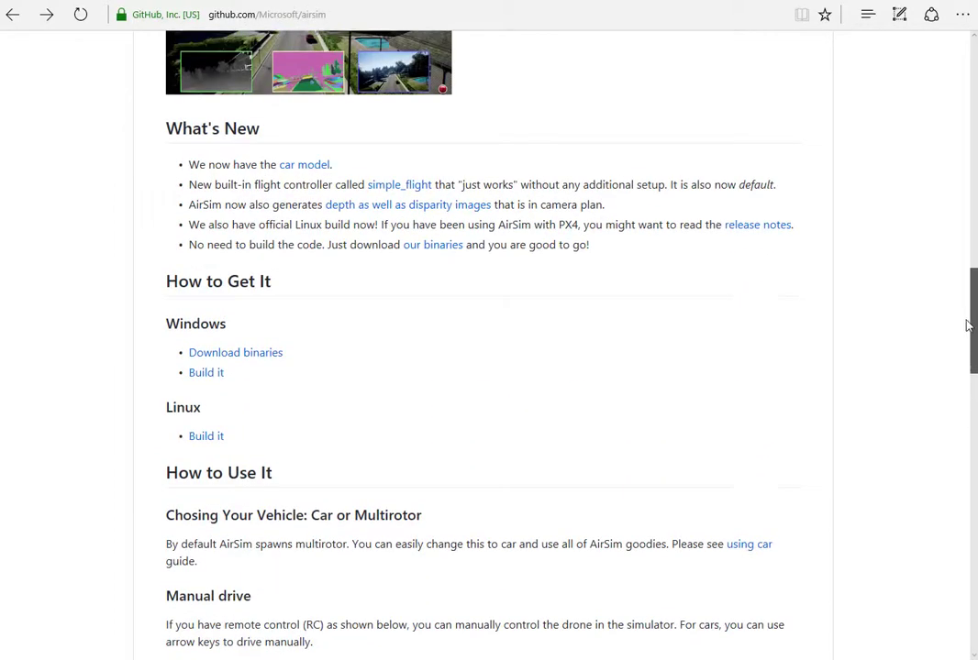
pyautogui.click(208, 380)
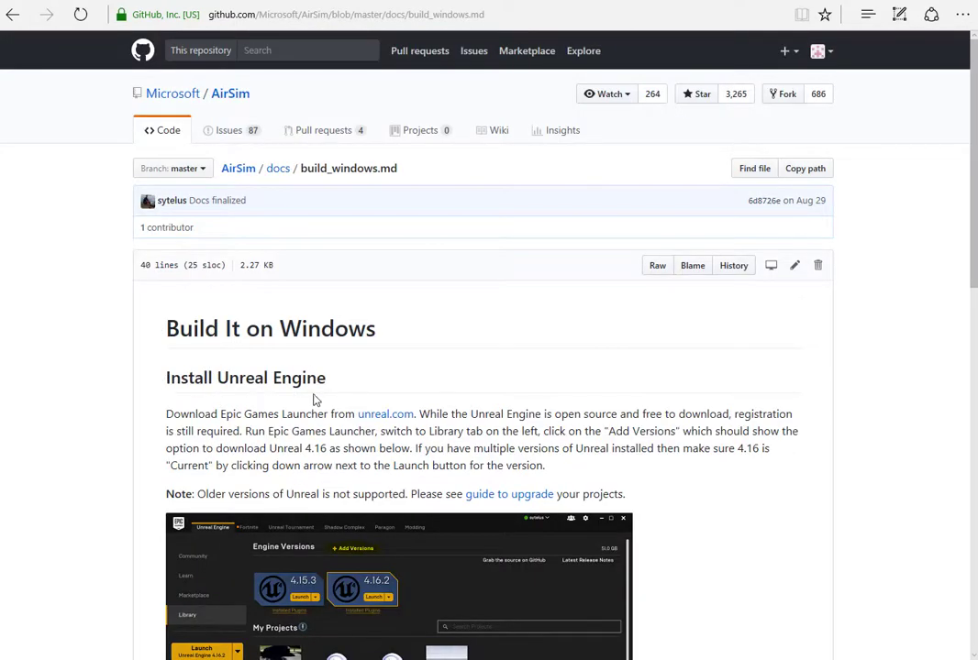
pyautogui.scroll(-8, 639, 381)
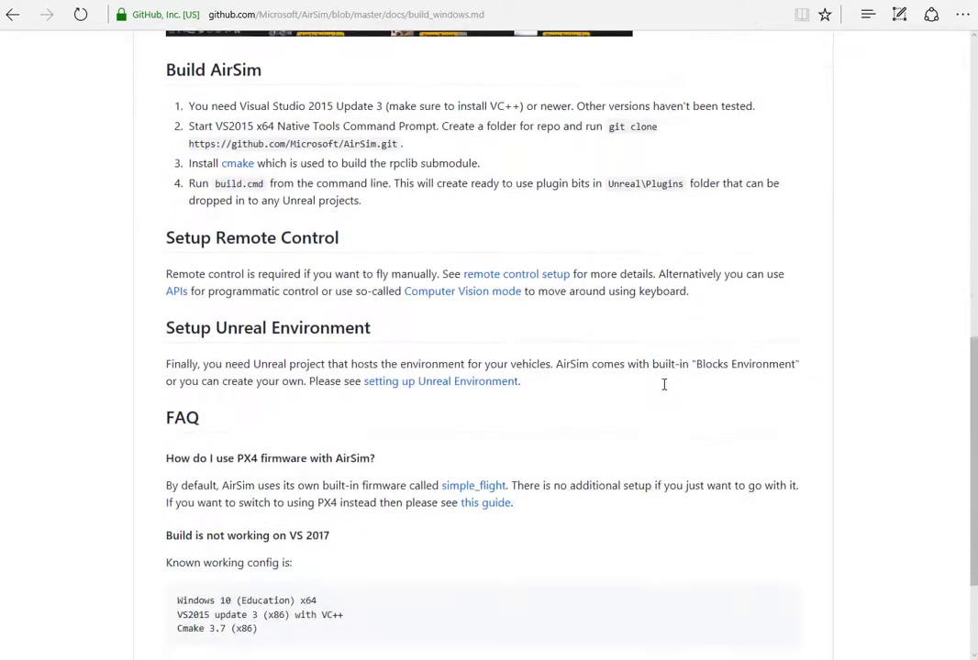
pyautogui.scroll(-1, 664, 385)
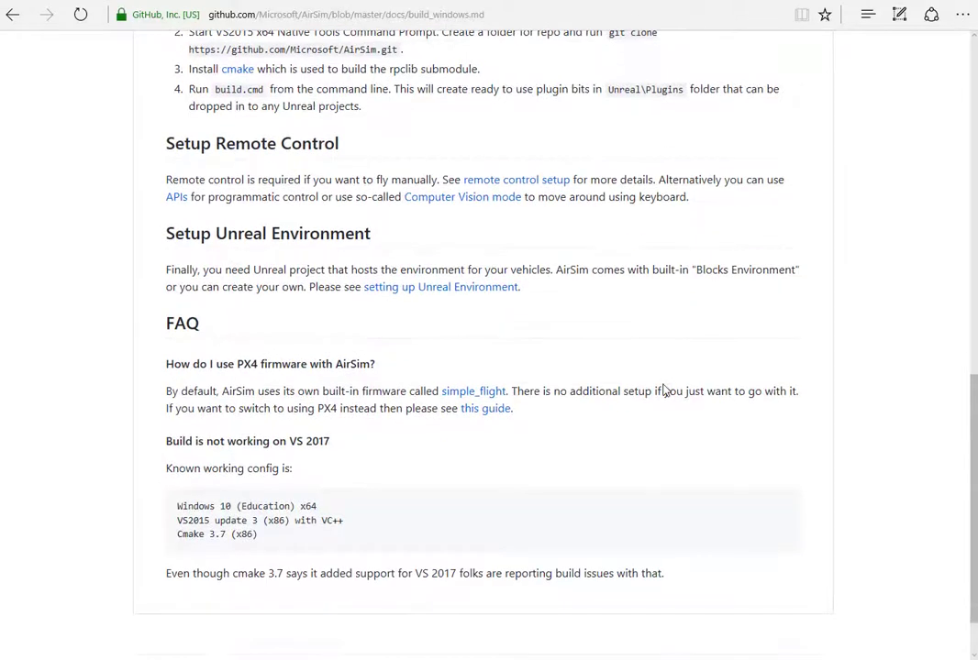
# Open the Unreal environment setup page and examine its step-by-step guide for creating a custom environment, down to the FAQ.
pyautogui.click(467, 289)
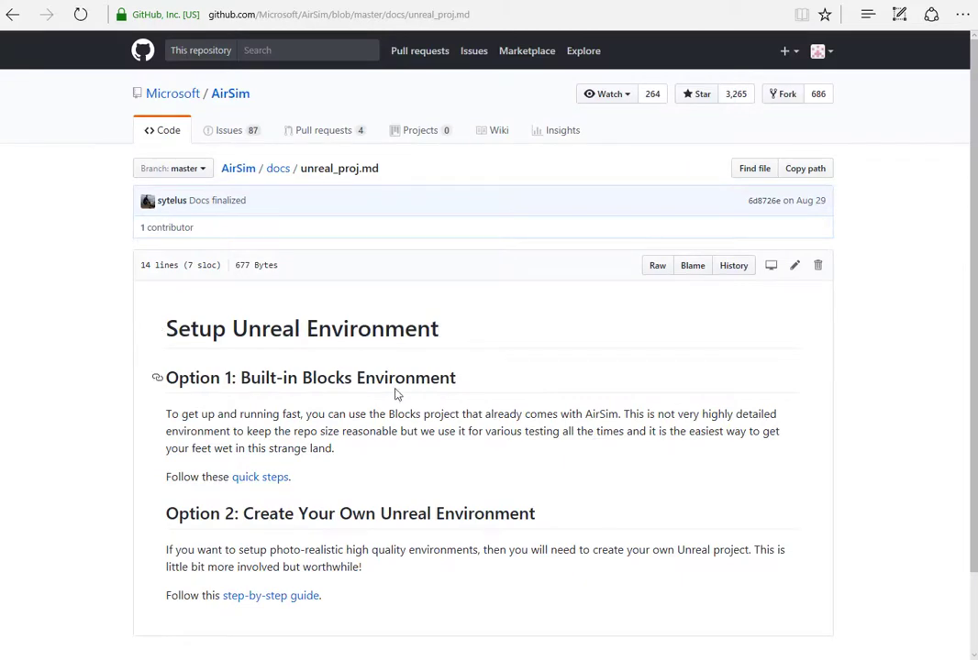
pyautogui.scroll(-2, 341, 404)
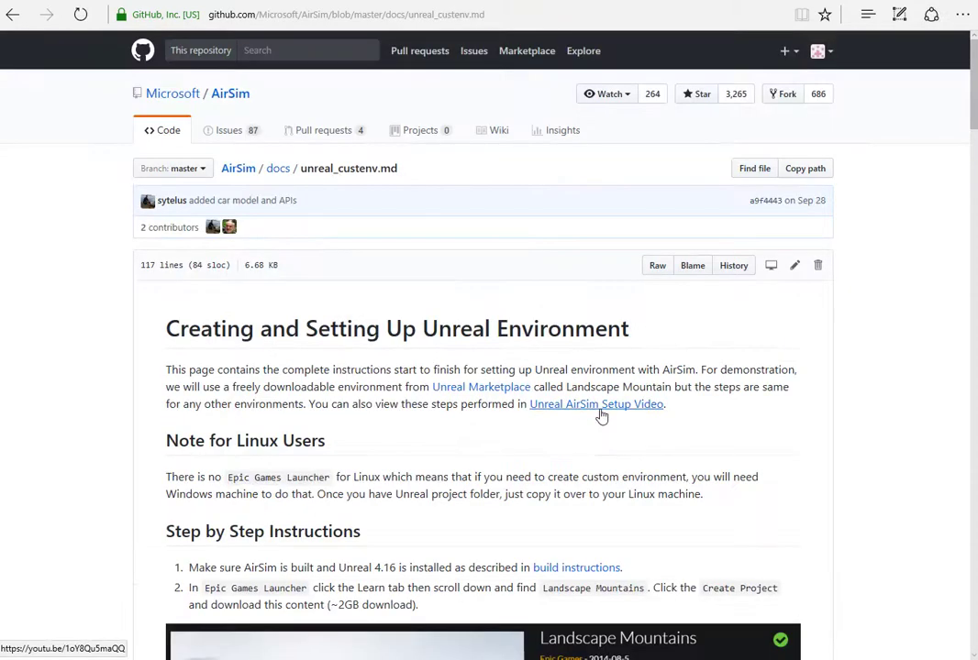
pyautogui.scroll(-4, 600, 416)
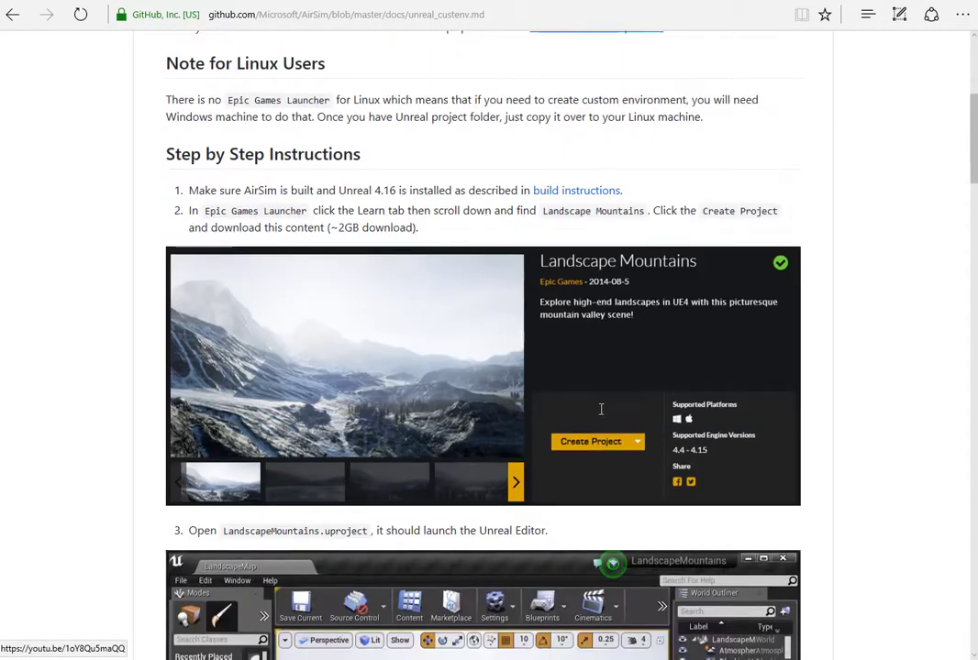
pyautogui.scroll(-7, 601, 409)
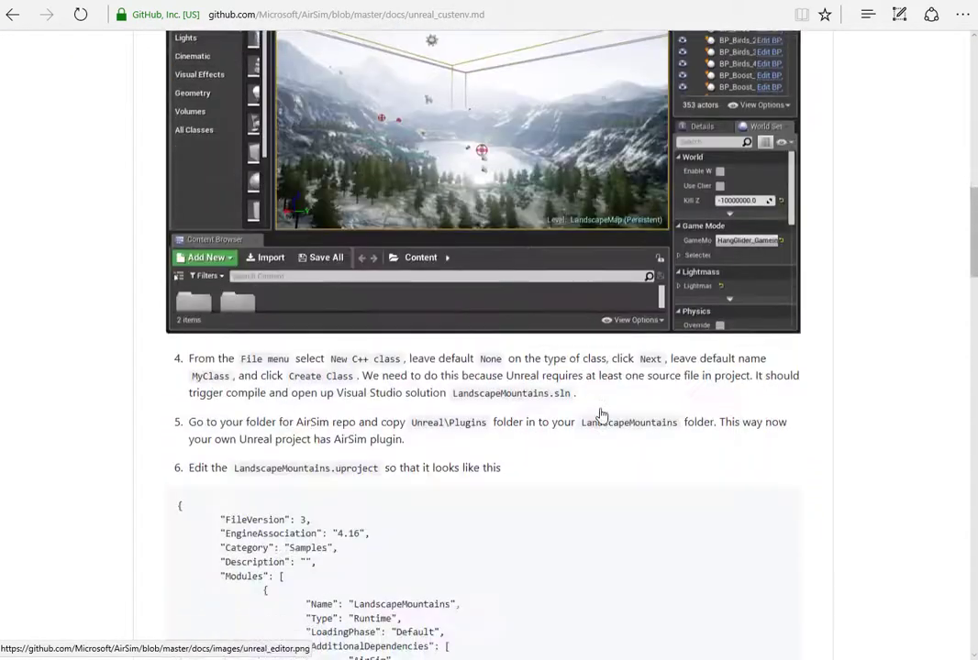
pyautogui.scroll(-5, 601, 416)
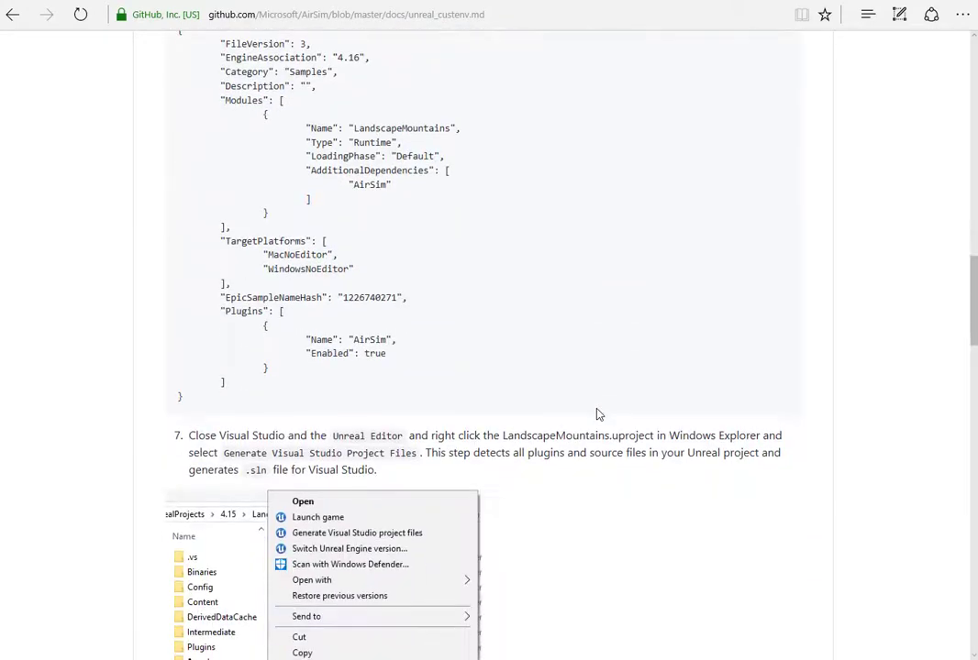
pyautogui.scroll(-9, 597, 415)
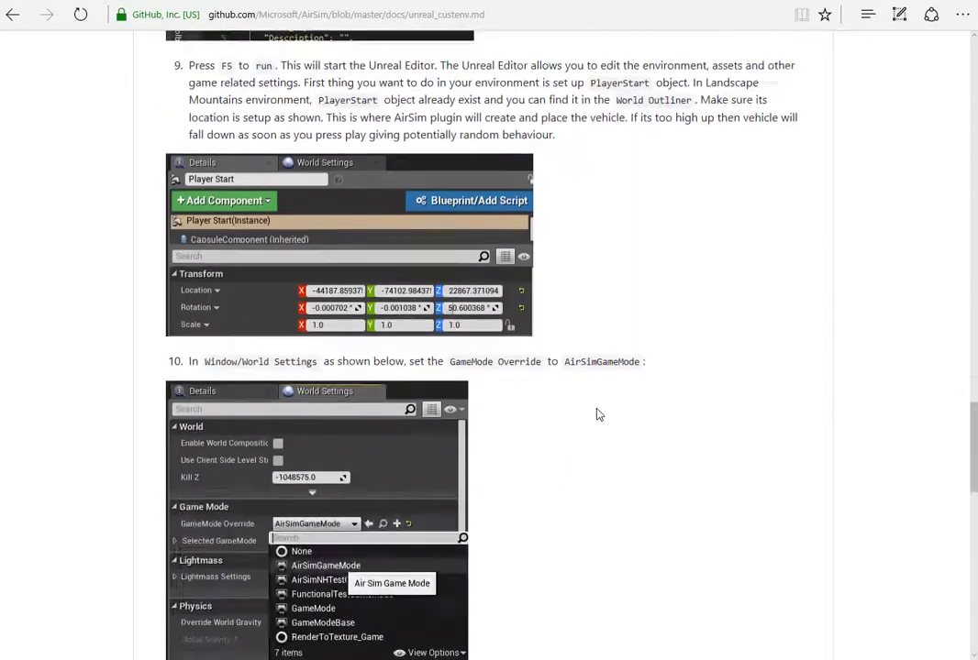
pyautogui.scroll(-4, 597, 415)
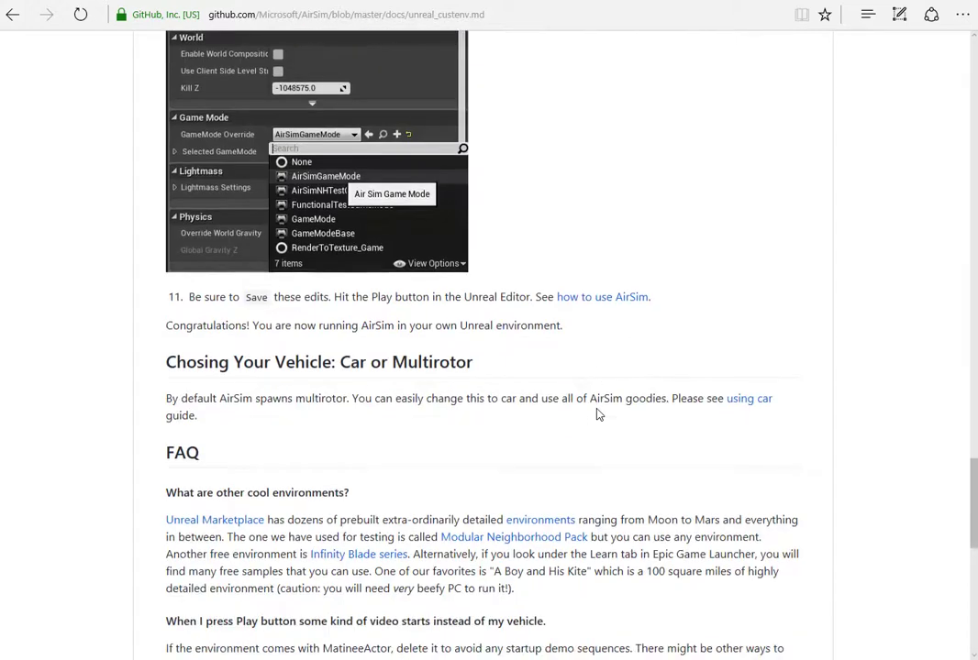
pyautogui.scroll(-3, 597, 413)
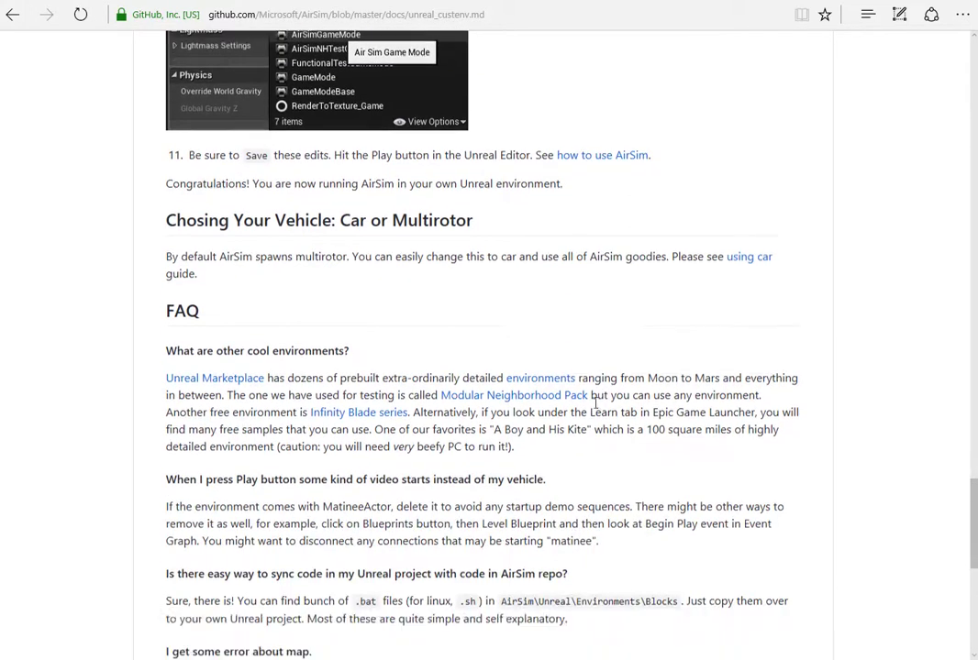
pyautogui.scroll(-1, 594, 409)
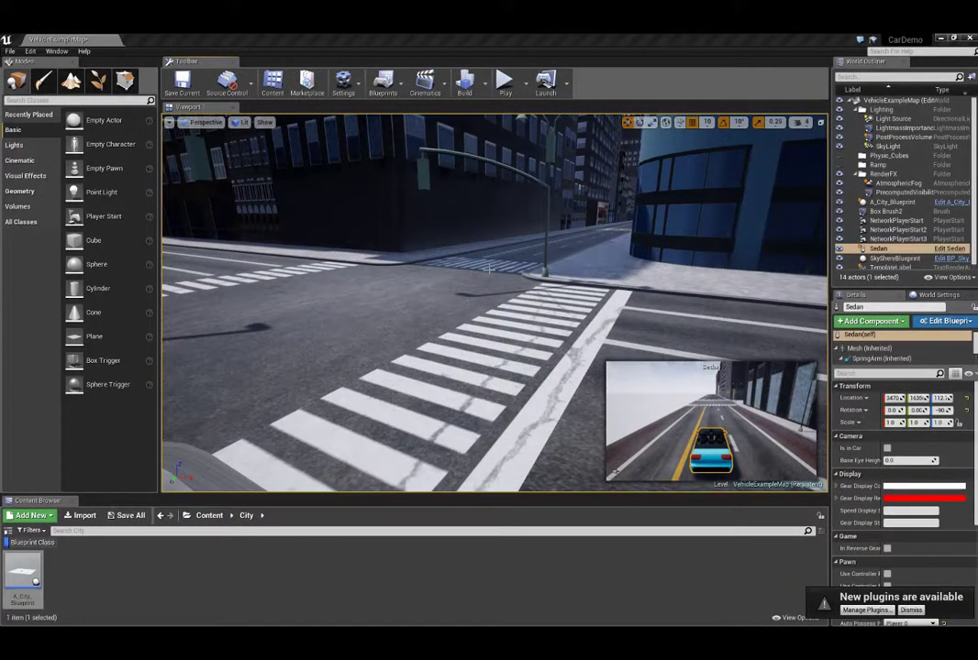
pyautogui.click(209, 515)
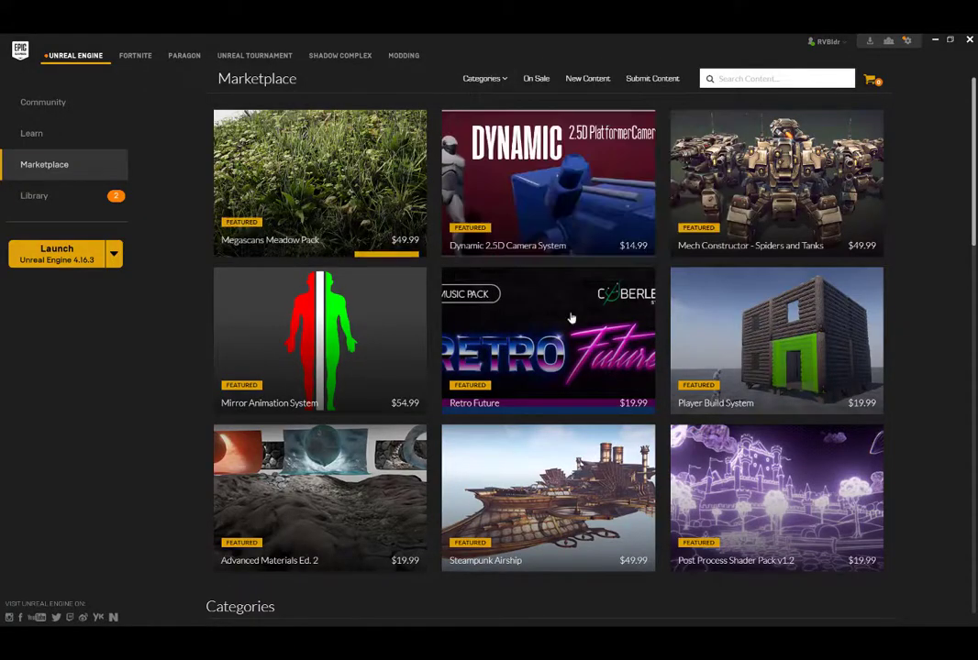
# Browse the Environments category of the Unreal Engine Marketplace in the Epic Games Launcher.
pyautogui.click(507, 80)
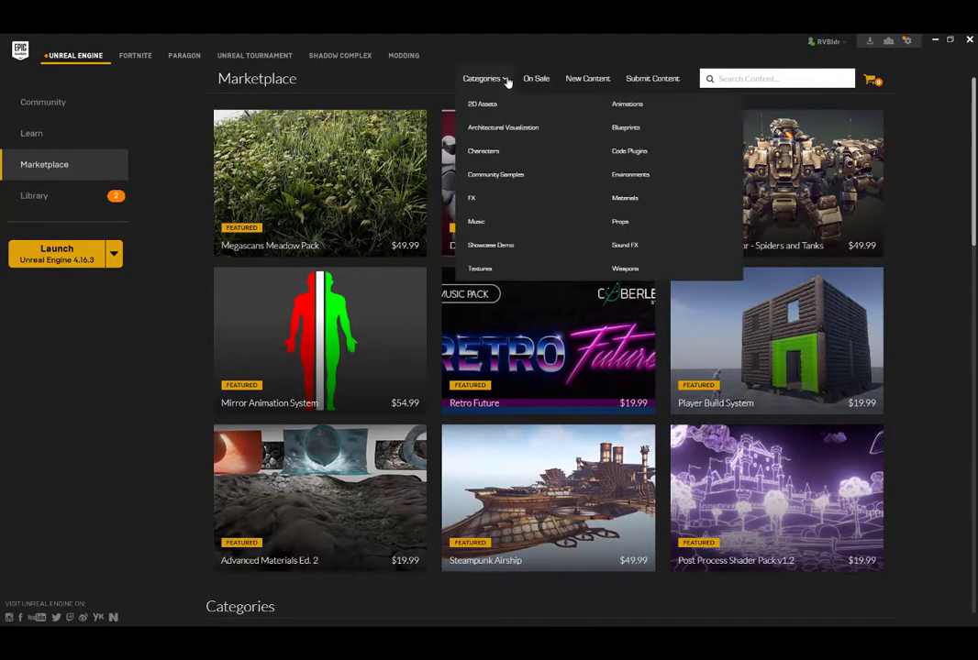
pyautogui.click(631, 177)
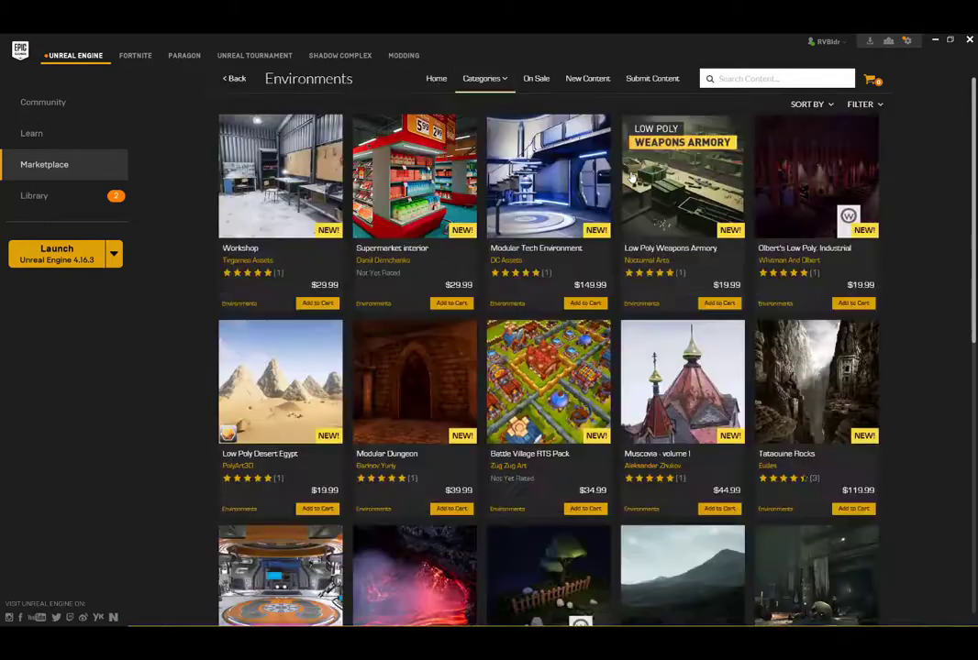
pyautogui.scroll(-5, 428, 276)
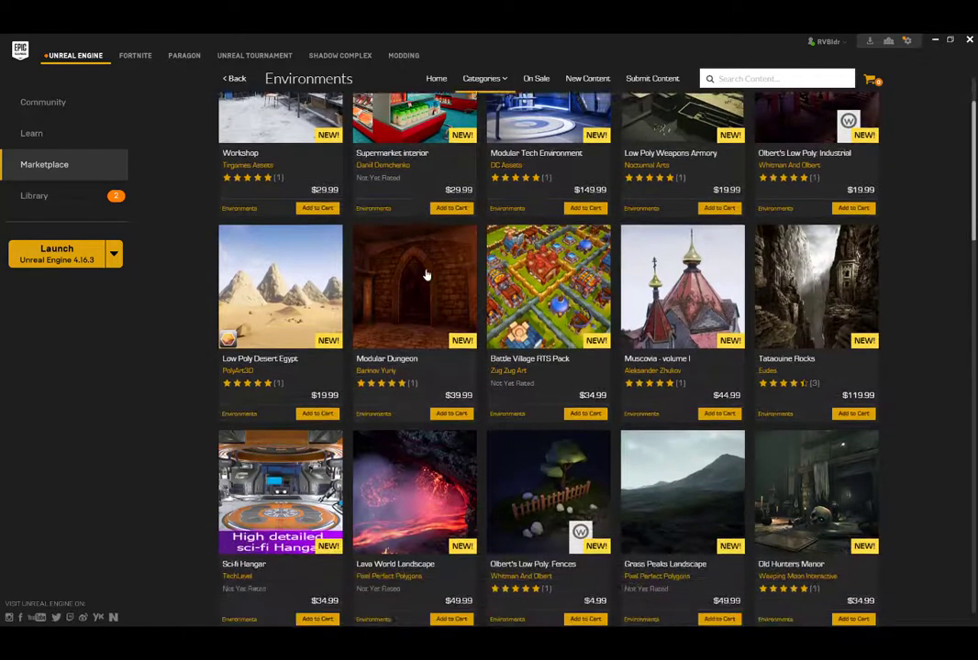
pyautogui.scroll(-6, 434, 272)
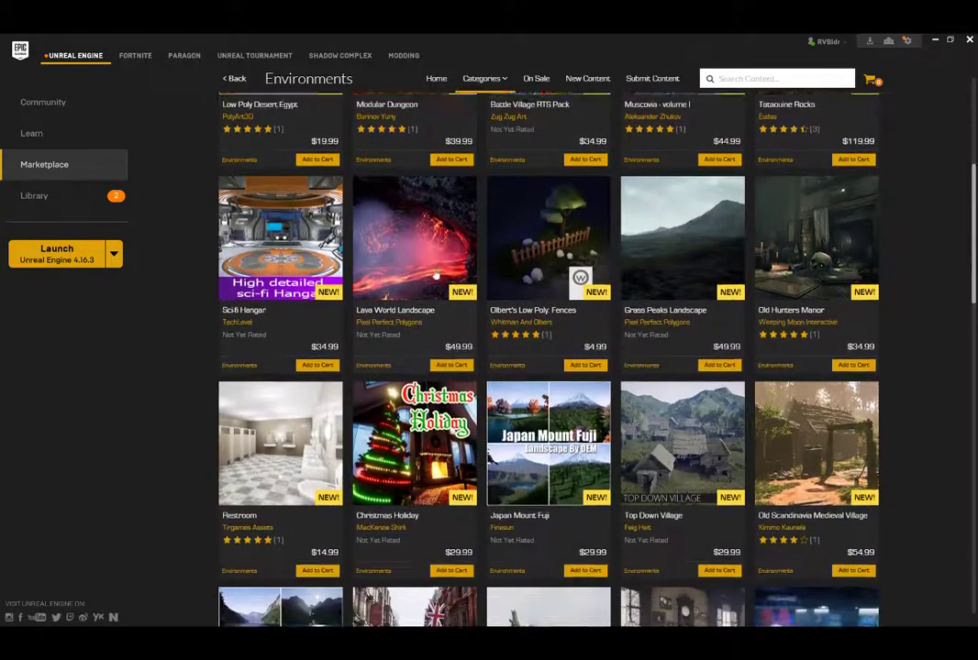
pyautogui.scroll(-5, 436, 274)
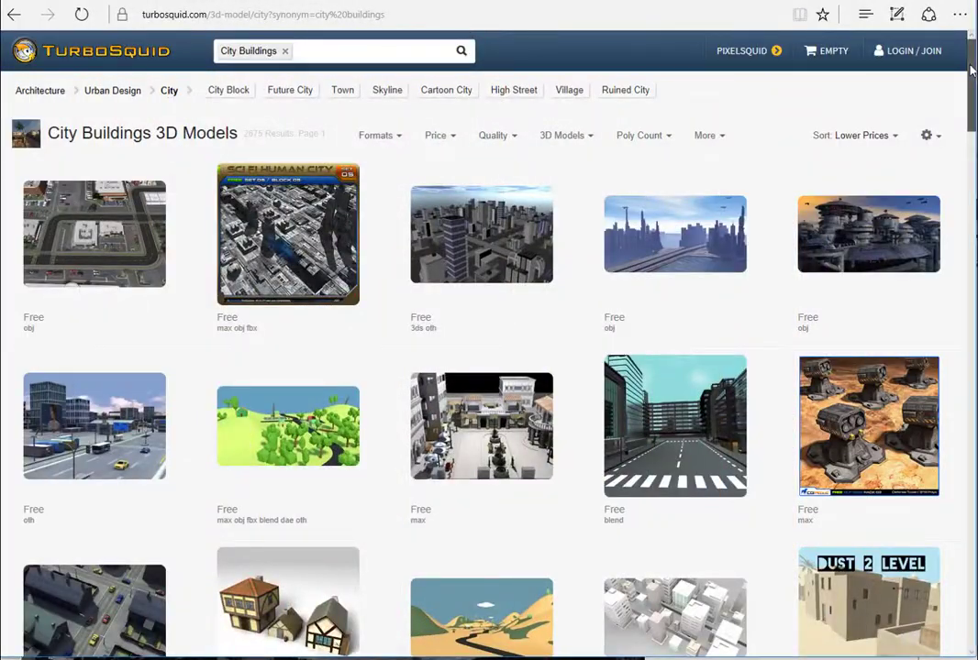
# Browse the city building models on TurboSquid, the PolyPixel shop and the CGTrader results for buildings city.
pyautogui.moveTo(972, 71); pyautogui.dragTo(972, 220)
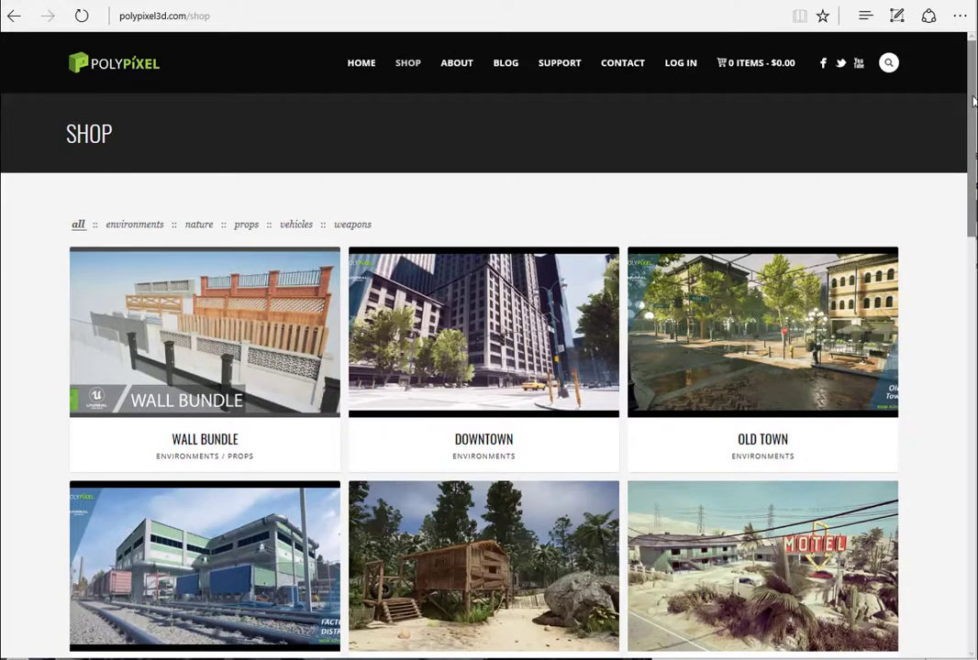
pyautogui.moveTo(974, 101); pyautogui.dragTo(972, 200)
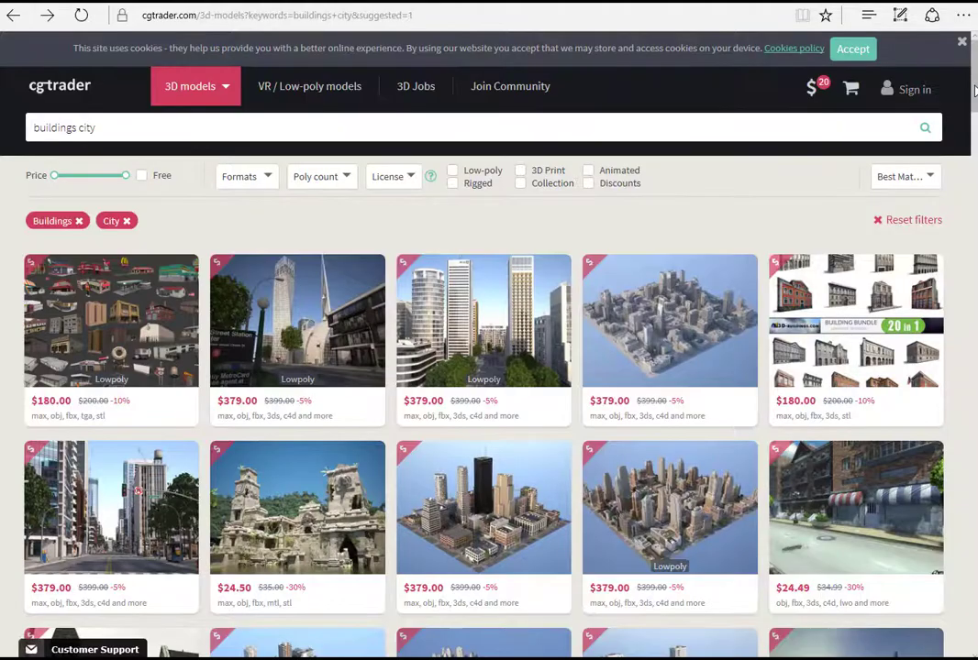
pyautogui.moveTo(974, 87); pyautogui.dragTo(975, 221)
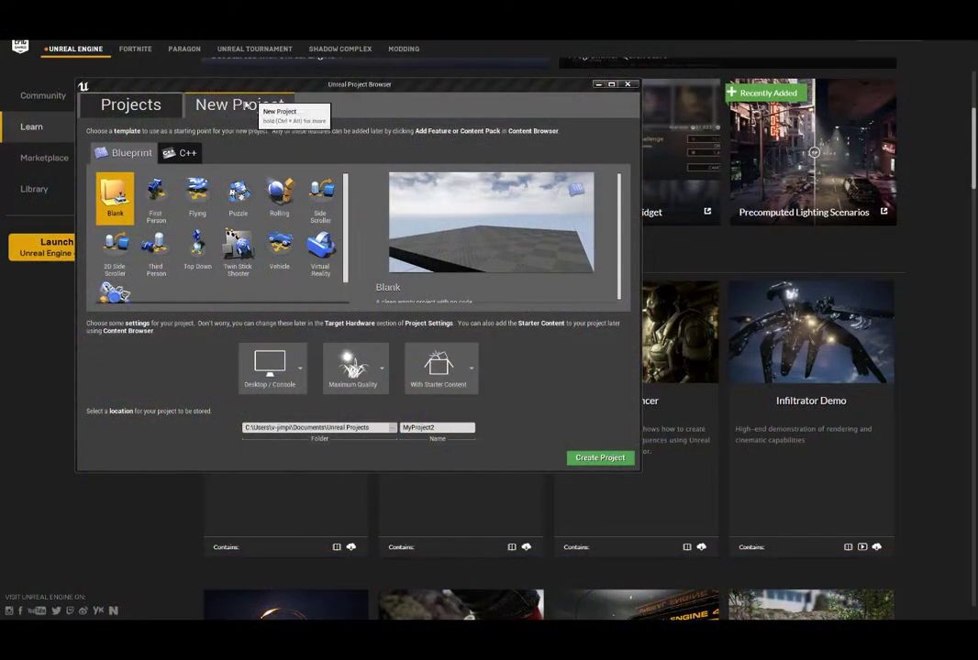
# Create a new Blueprint project named CarDemo from the Vehicle template in the Unreal Project Browser.
pyautogui.scroll(-1, 348, 216)
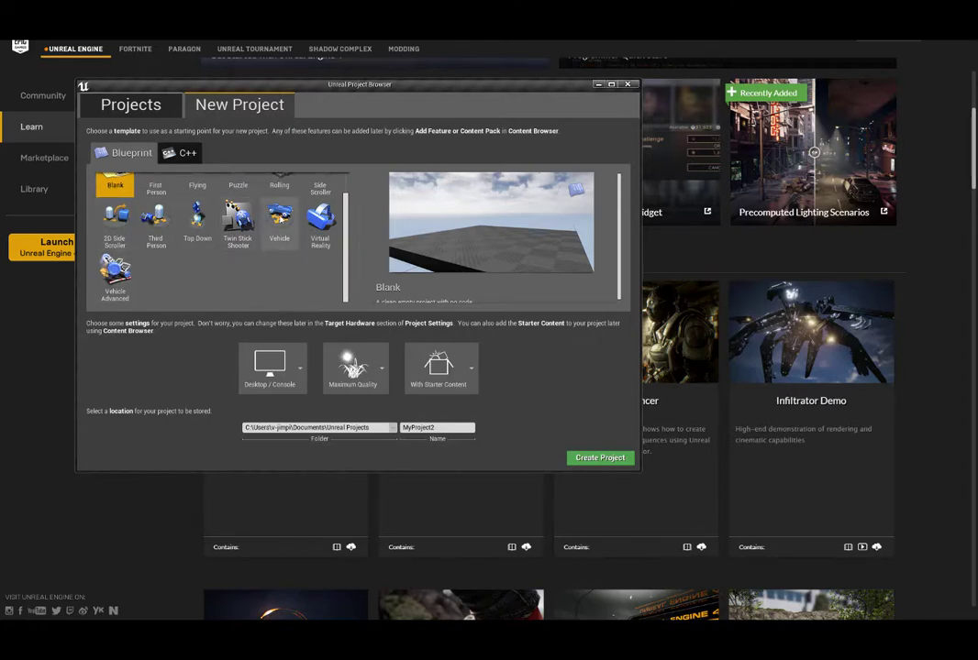
pyautogui.click(281, 212)
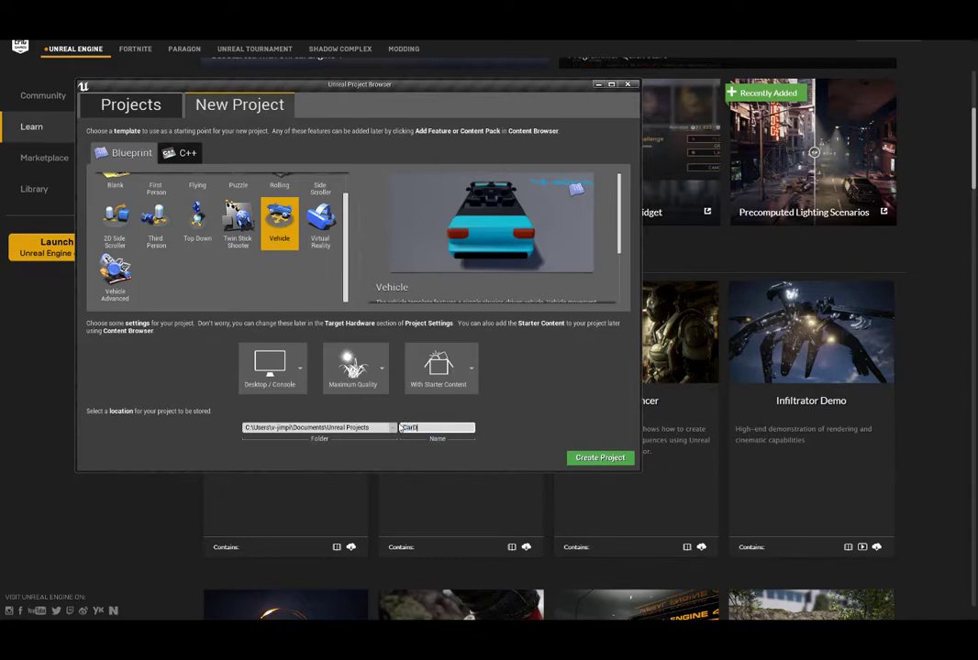
pyautogui.click(591, 460)
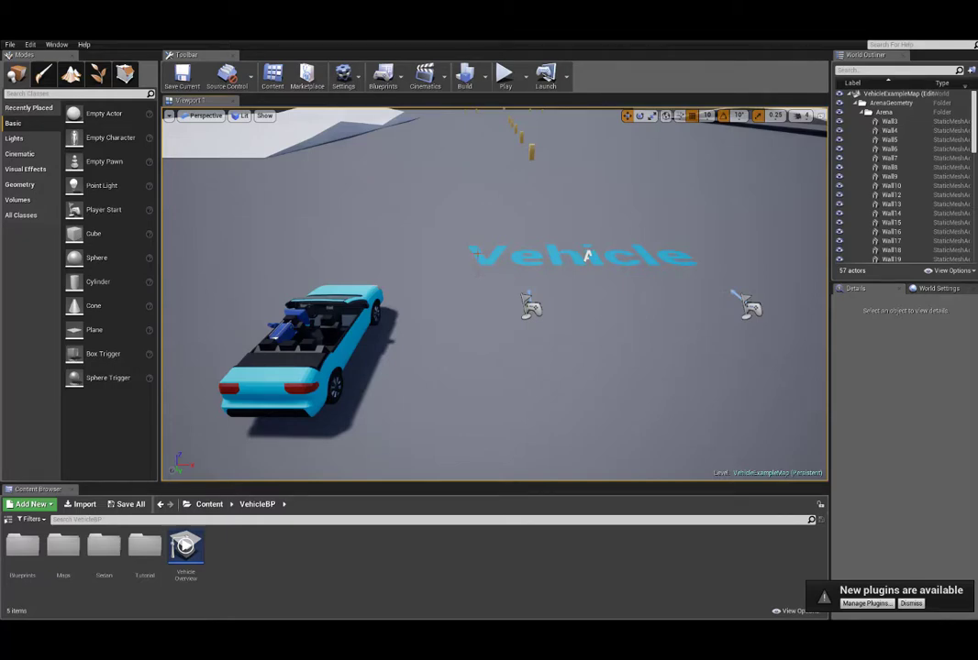
# Delete all the ramp pieces from Ramp through Ramp15 from the vehicle example level.
pyautogui.click(588, 256)
pyautogui.press('f')
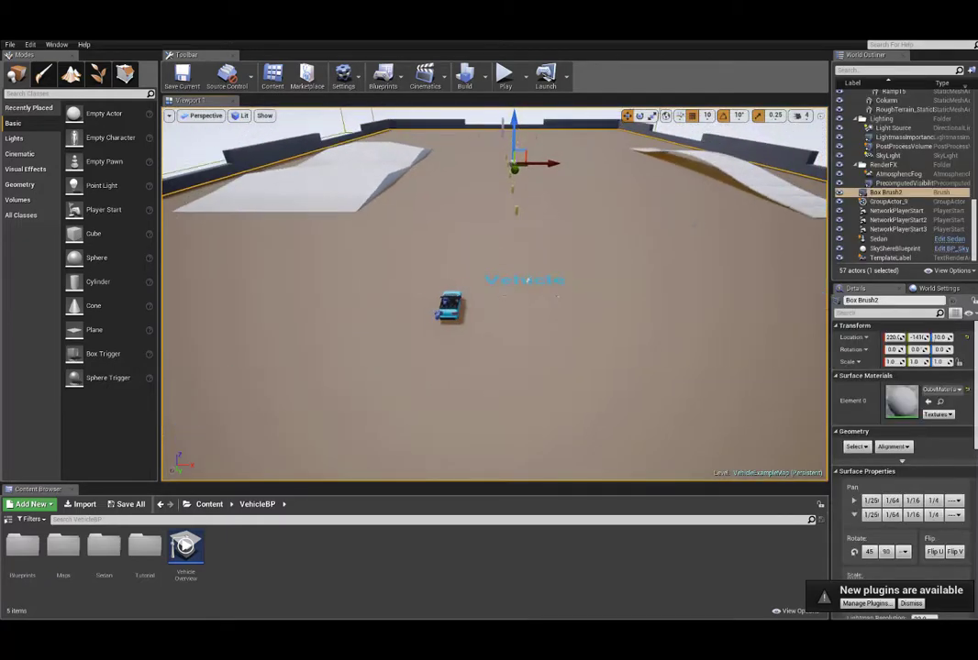
pyautogui.scroll(4, 888, 151)
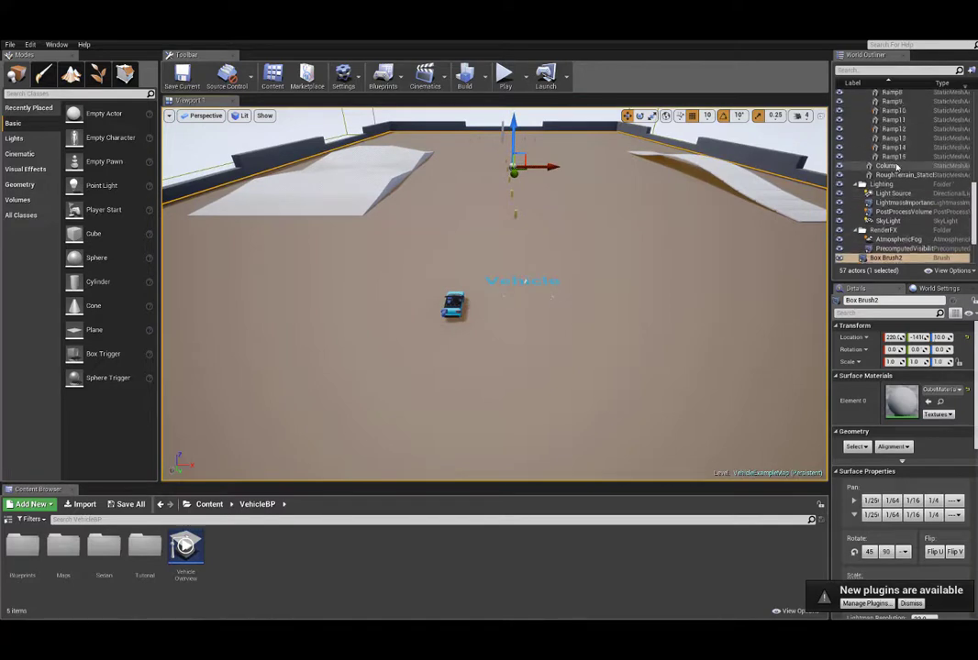
pyautogui.scroll(2, 891, 166)
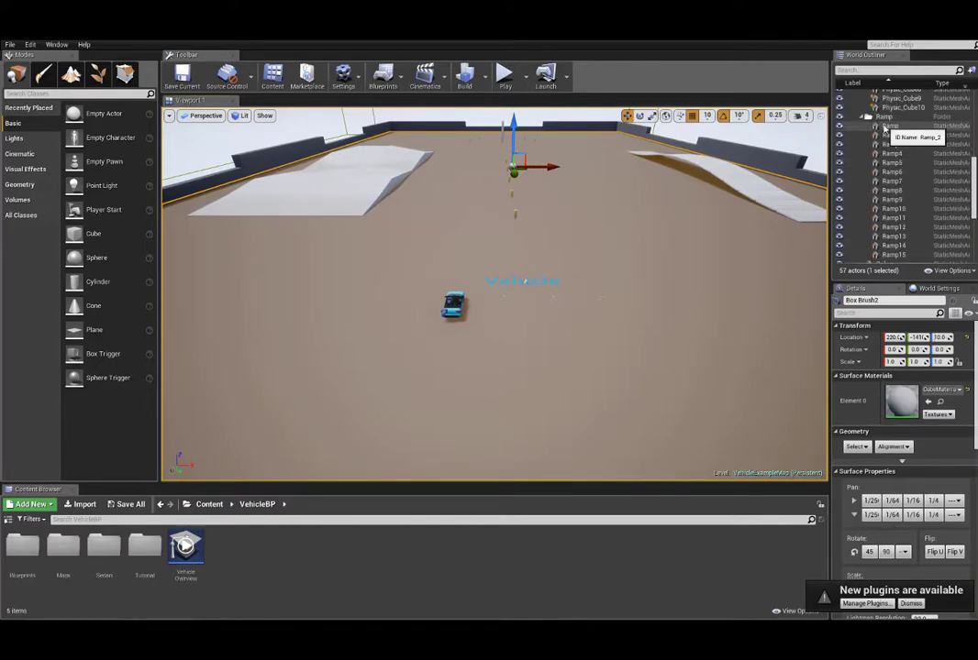
pyautogui.click(885, 129)
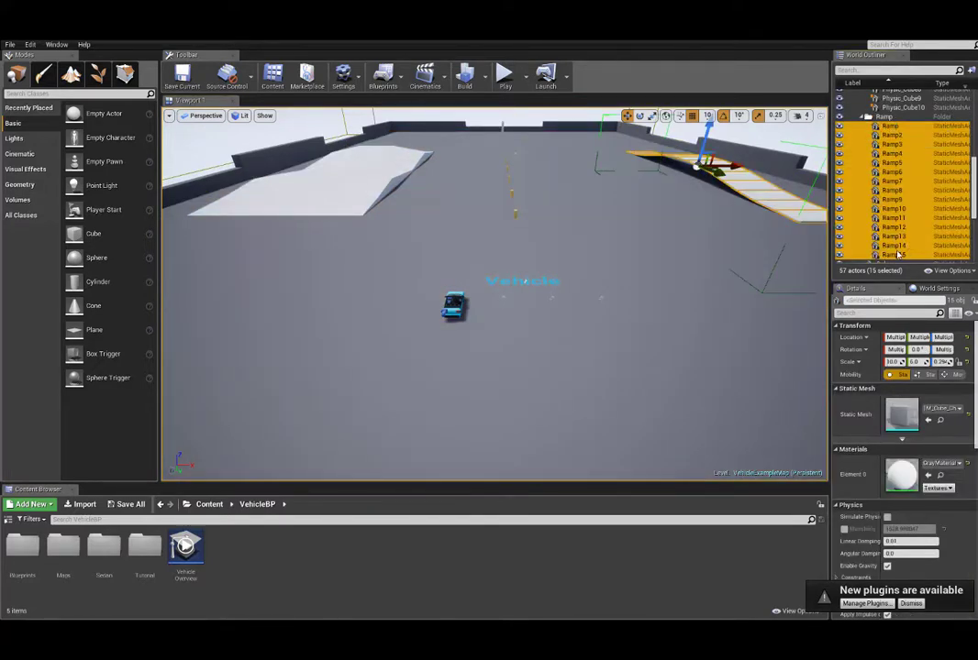
pyautogui.press('Delete')
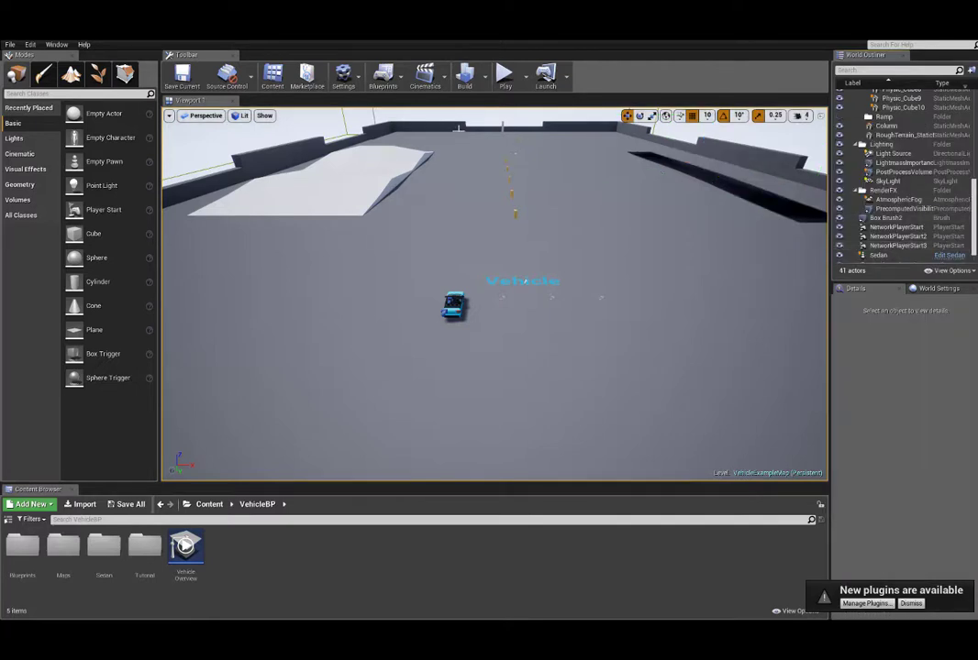
# Delete all the physics cubes, Physic_Cube through Physic_Cube10, from the level.
pyautogui.scroll(5, 894, 165)
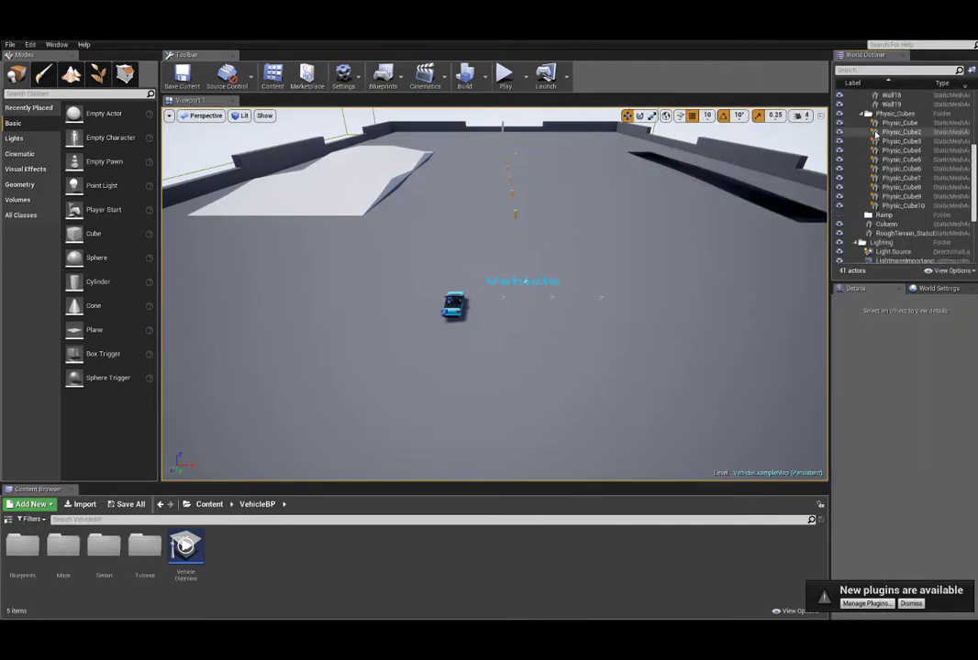
pyautogui.click(879, 123)
pyautogui.keyDown('shift'); pyautogui.click(891, 206); pyautogui.keyUp('shift')
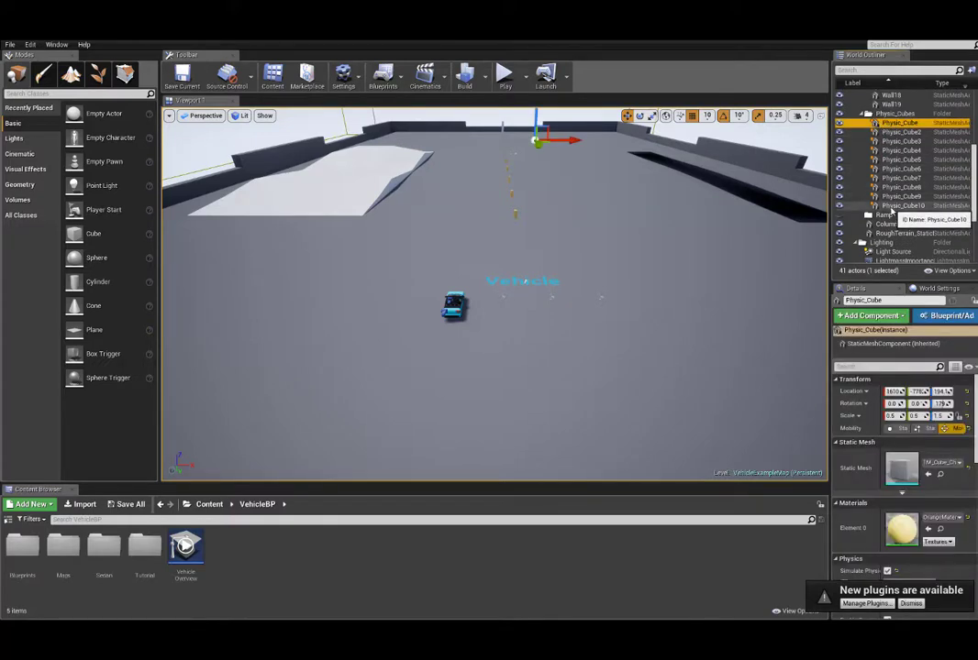
pyautogui.keyDown('shift'); pyautogui.click(891, 206); pyautogui.keyUp('shift')
pyautogui.press('Delete')
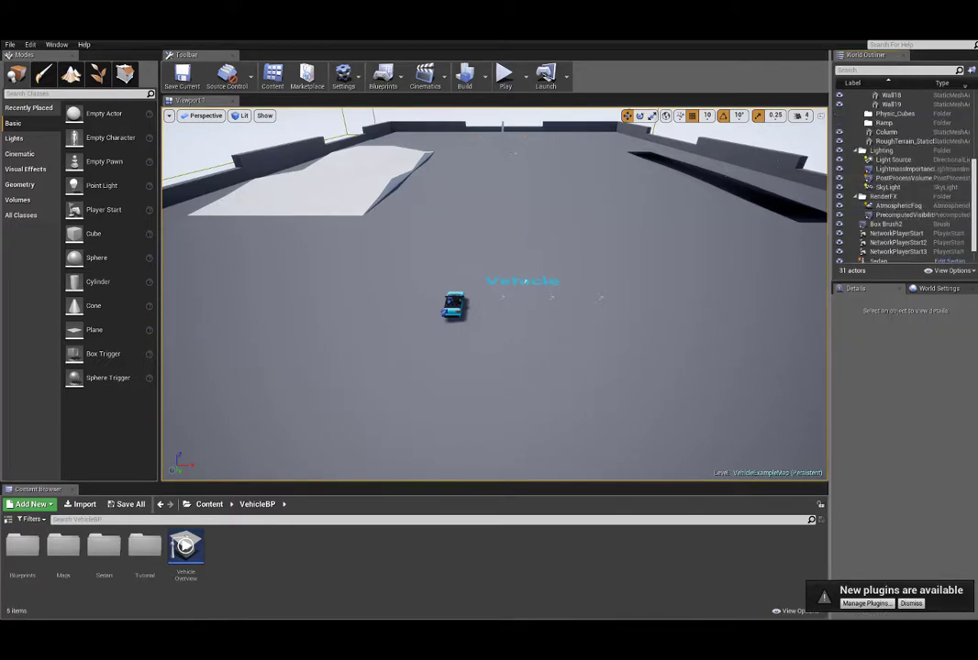
# Delete the column, the white rough terrain and the surrounding arena walls from the level.
pyautogui.click(503, 127)
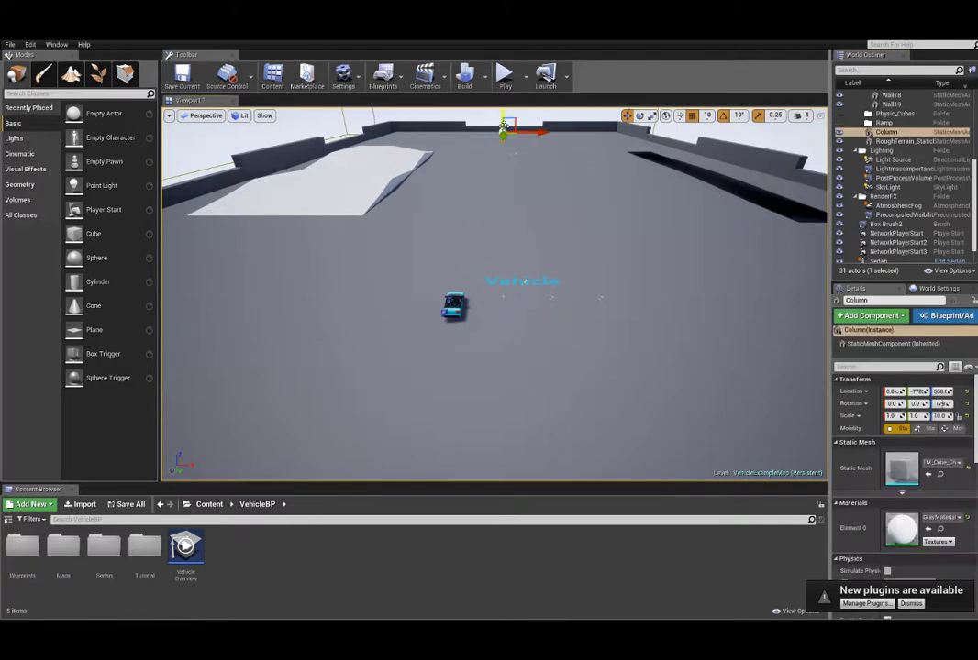
pyautogui.press('Delete')
pyautogui.click(388, 178)
pyautogui.press('Delete')
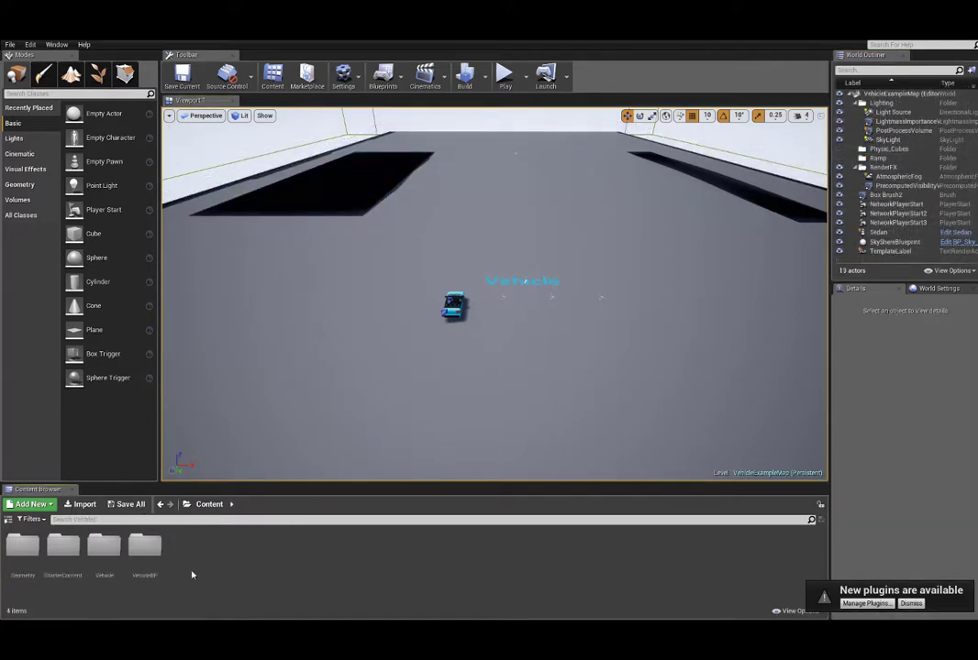
# Create a new folder named City in the project's Content folder and open it.
pyautogui.rightClick(180, 550)
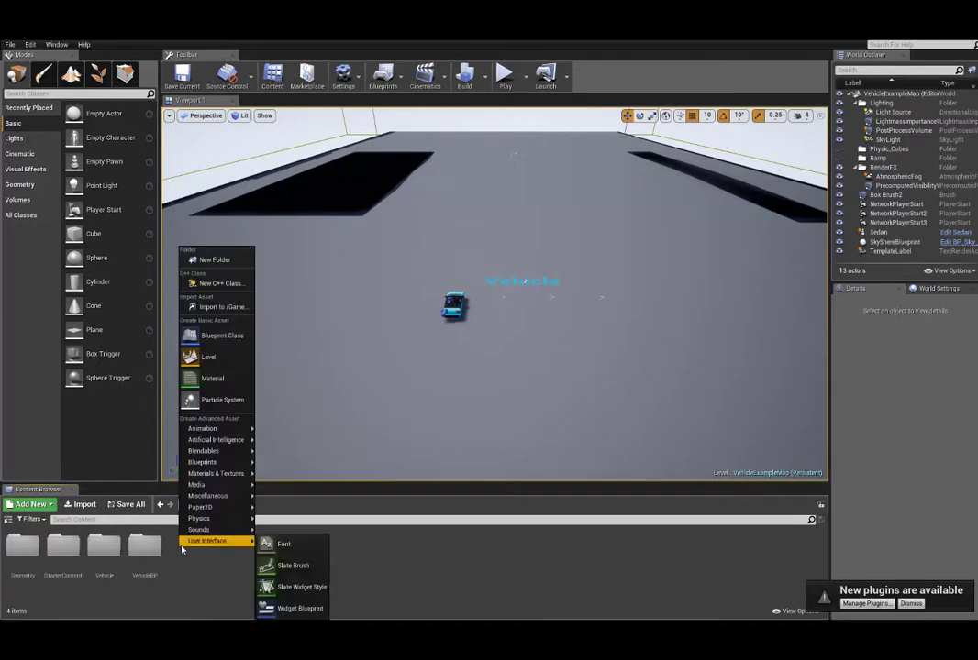
pyautogui.click(204, 263)
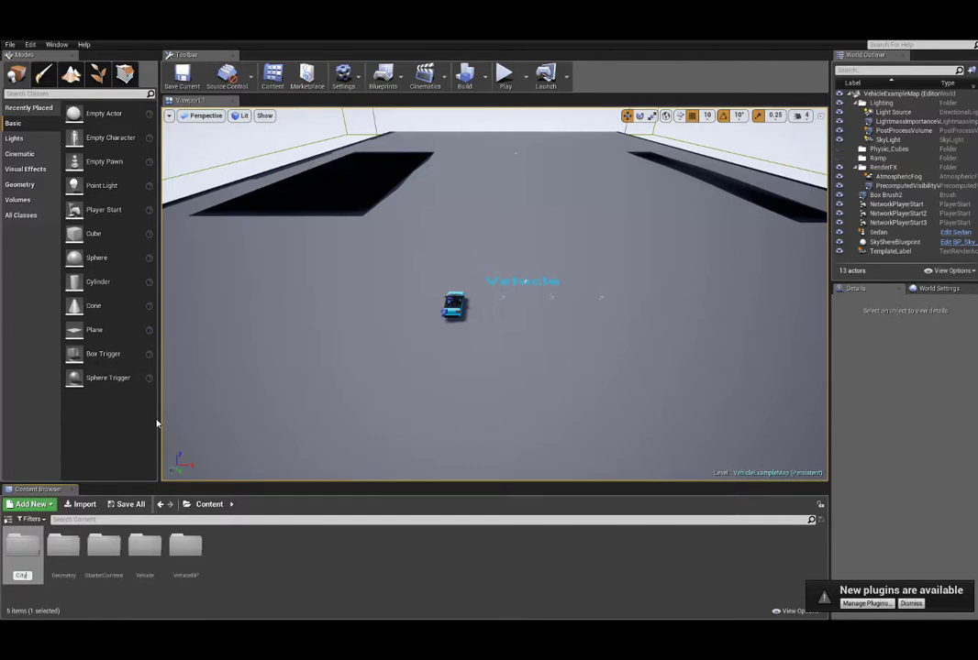
pyautogui.press('Return')
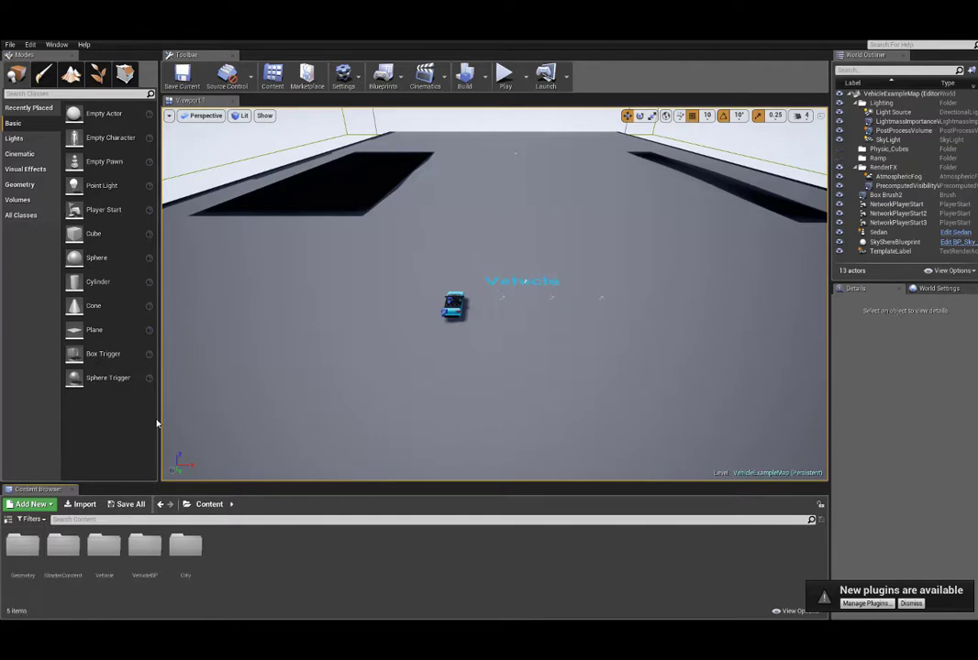
pyautogui.doubleClick(186, 546)
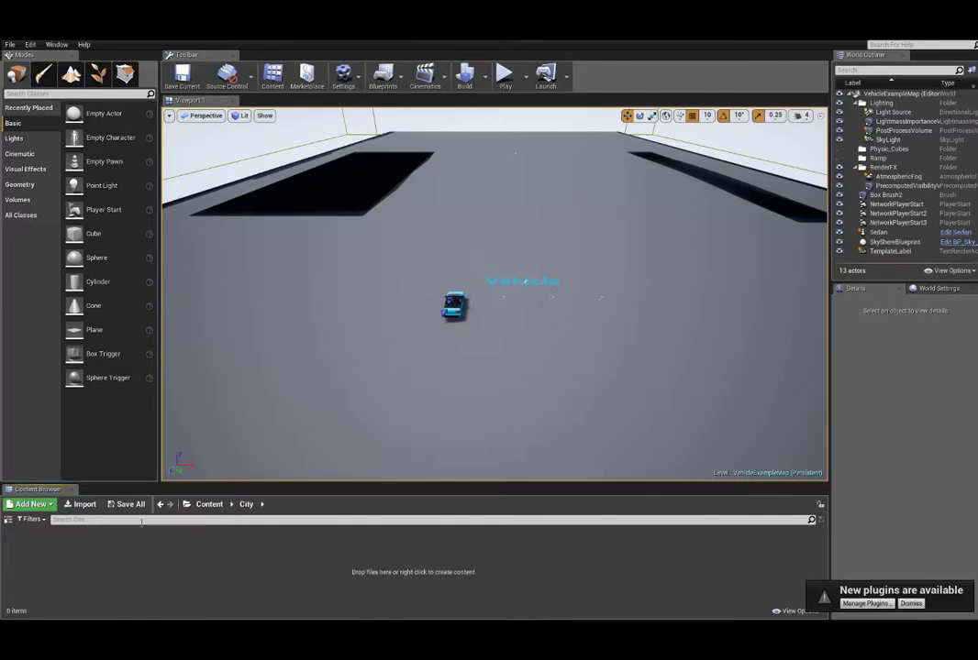
# Start an asset import and browse to the inner district01_02_04_FBX folder under UnrealProjects, AirSim Demo on the D: drive.
pyautogui.click(84, 505)
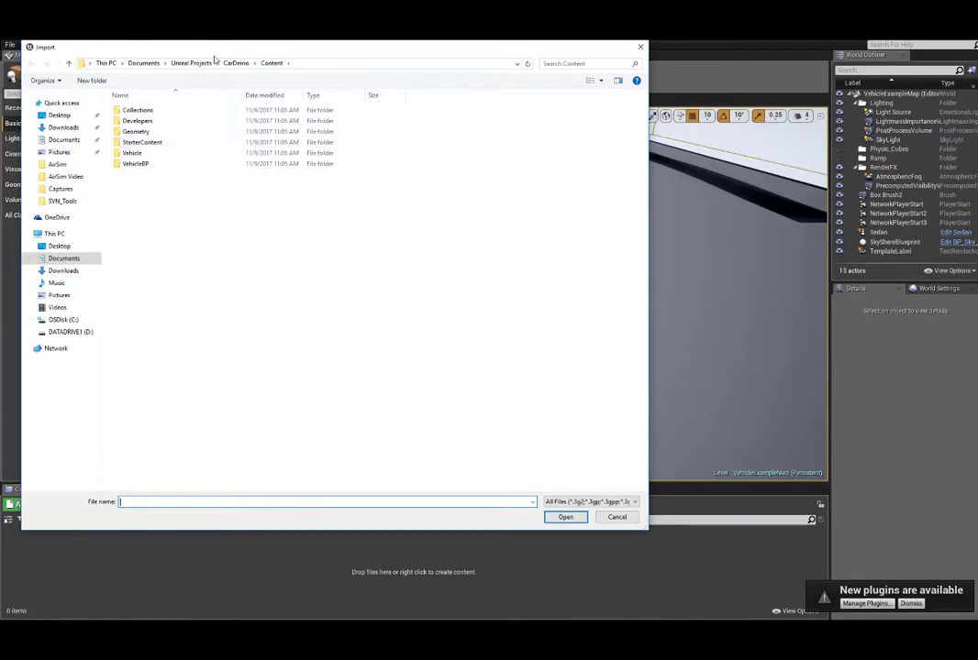
pyautogui.click(191, 63)
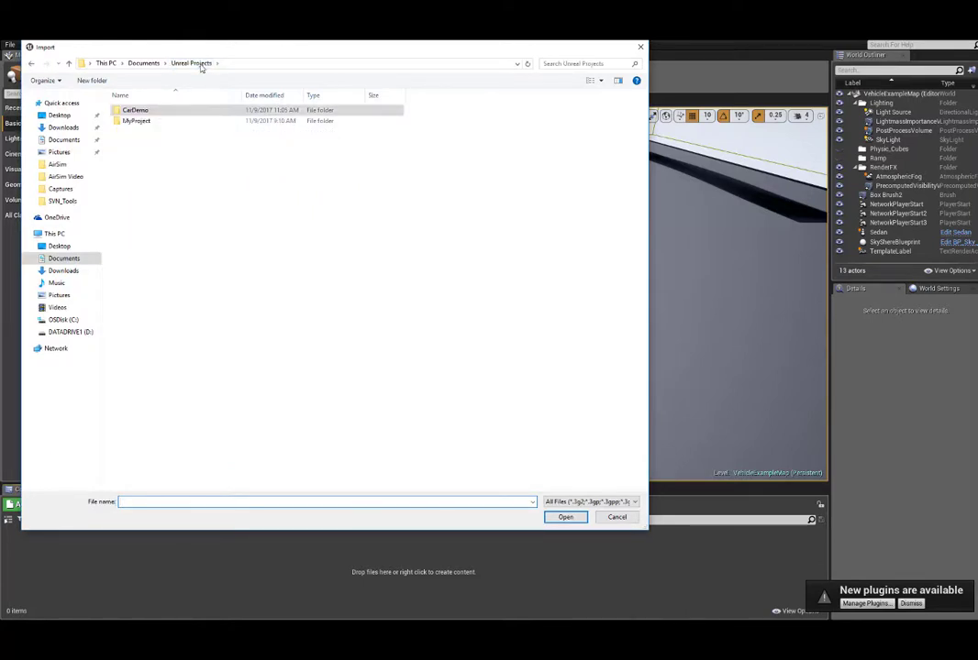
pyautogui.click(70, 332)
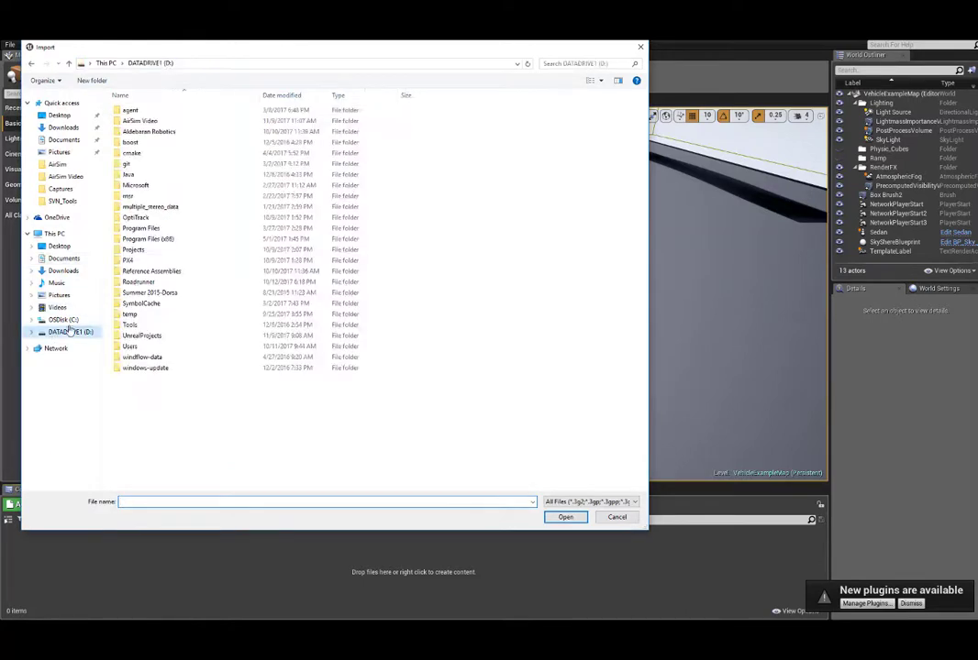
pyautogui.doubleClick(129, 336)
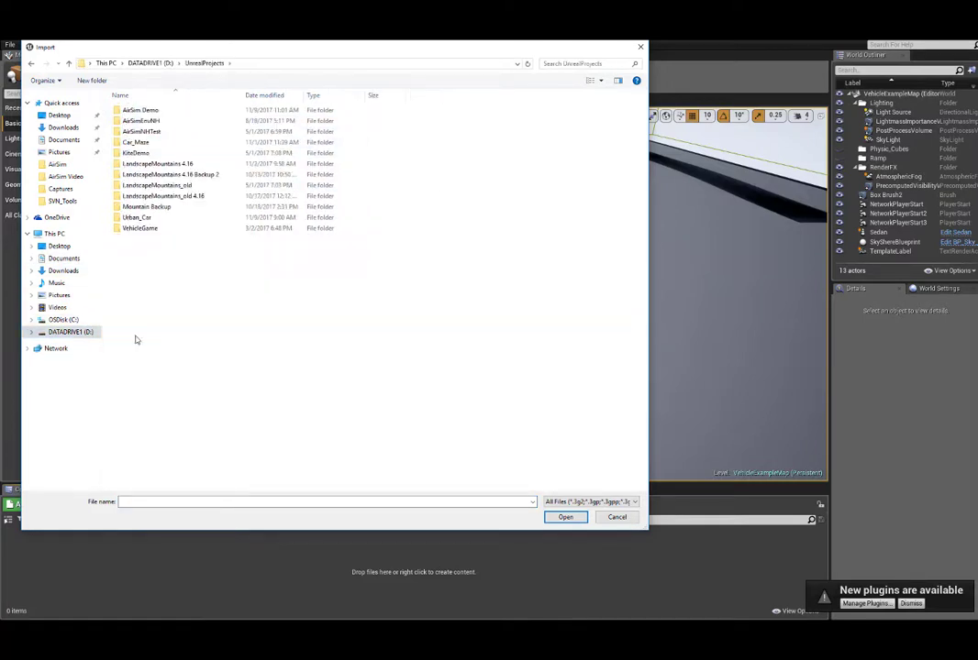
pyautogui.doubleClick(134, 111)
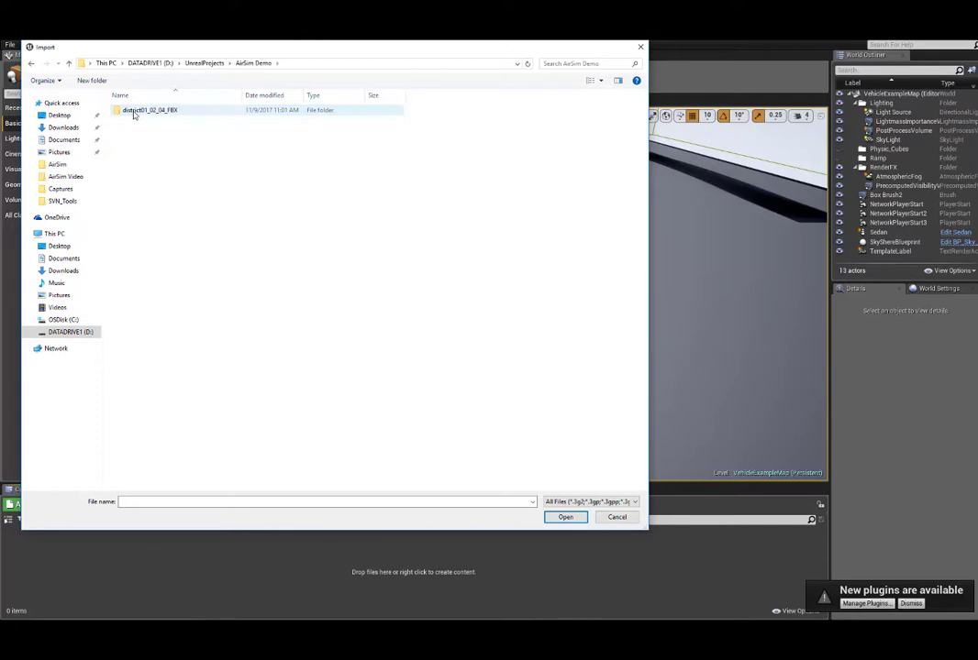
pyautogui.click(121, 112)
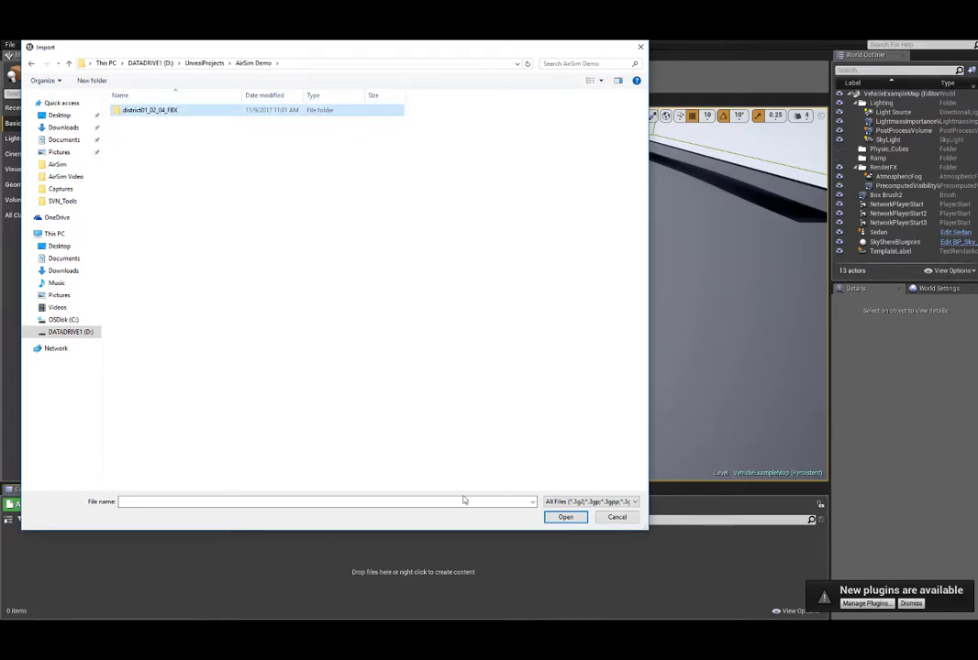
pyautogui.click(564, 518)
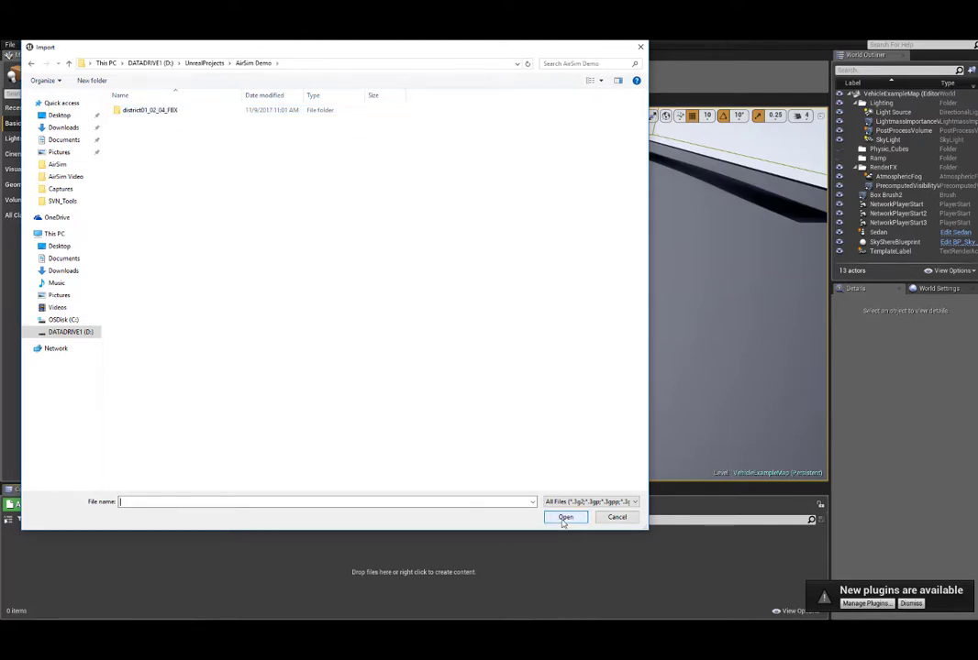
pyautogui.doubleClick(120, 111)
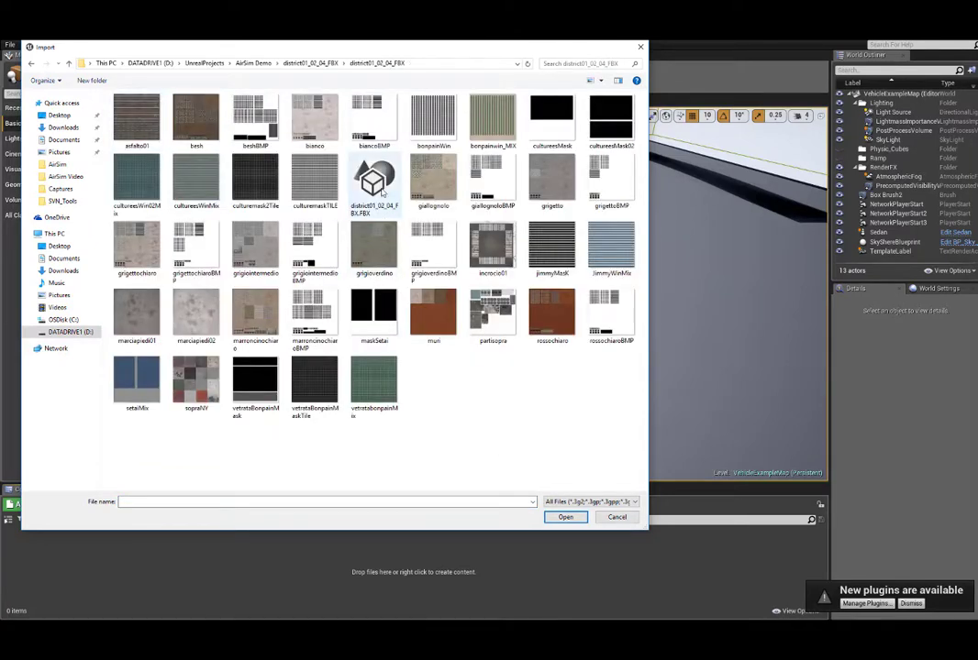
# Import all of district01_02_04_FBX.FBX into the City folder with the default FBX options and dismiss the message log.
pyautogui.click(374, 184)
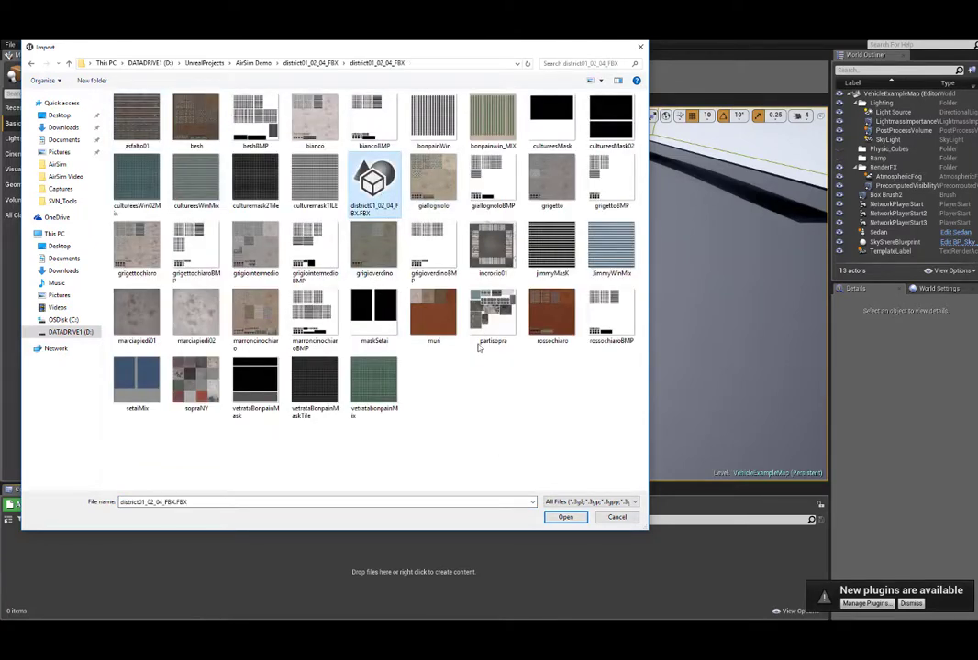
pyautogui.click(565, 517)
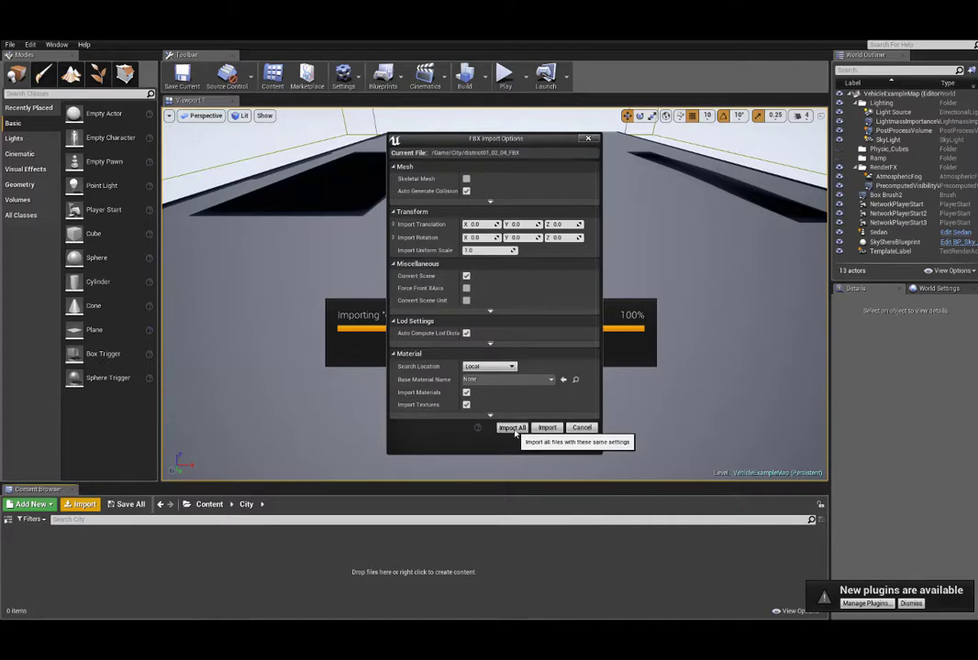
pyautogui.click(512, 428)
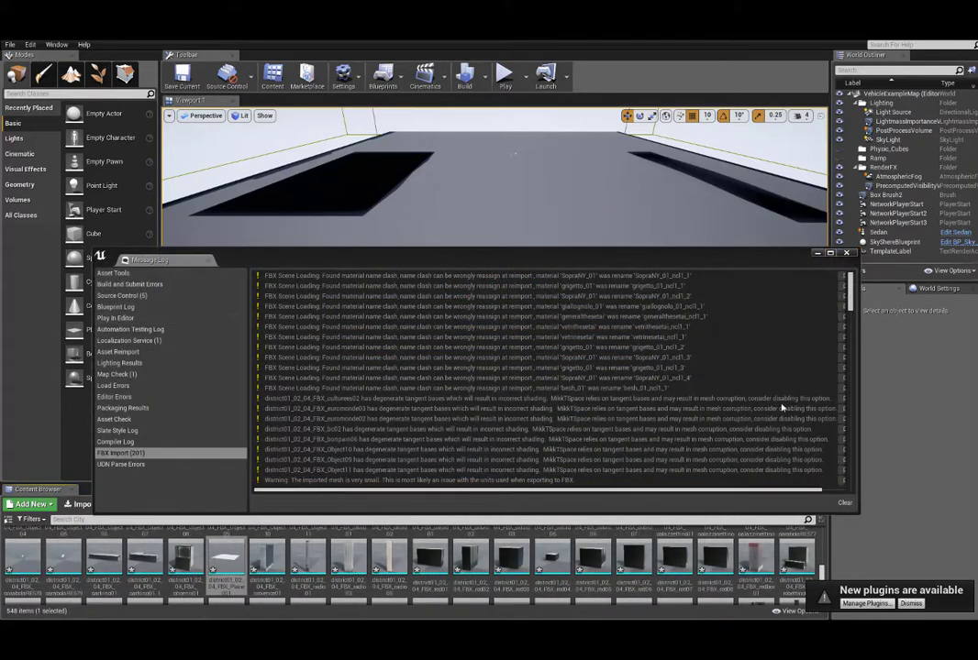
pyautogui.moveTo(850, 303); pyautogui.dragTo(851, 360)
pyautogui.click(846, 255)
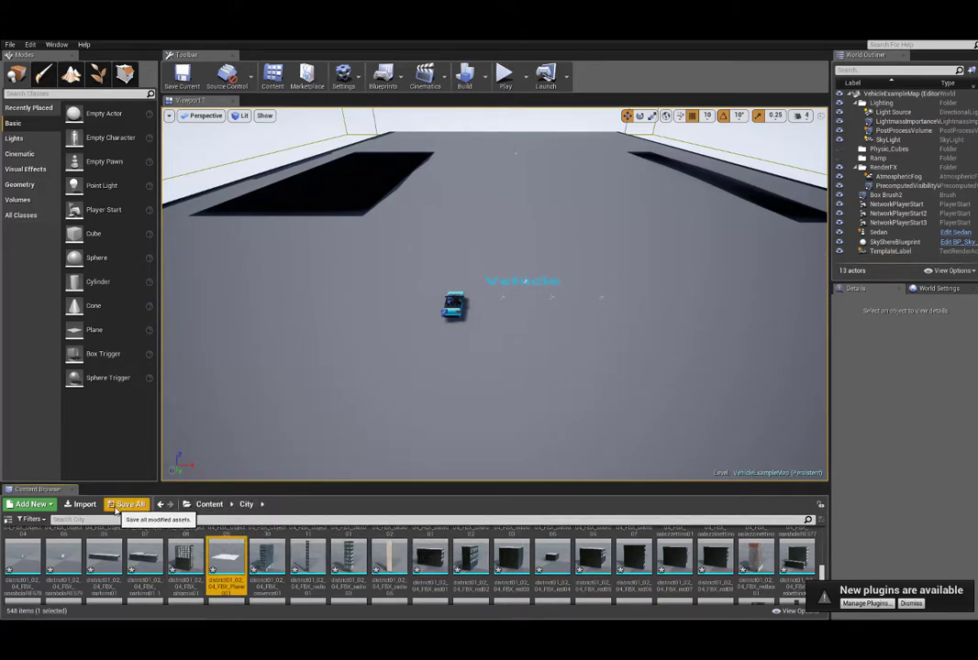
# Create a Blueprint Class with Actor as its parent in the City folder and name it A_City_Blueprint.
pyautogui.click(52, 504)
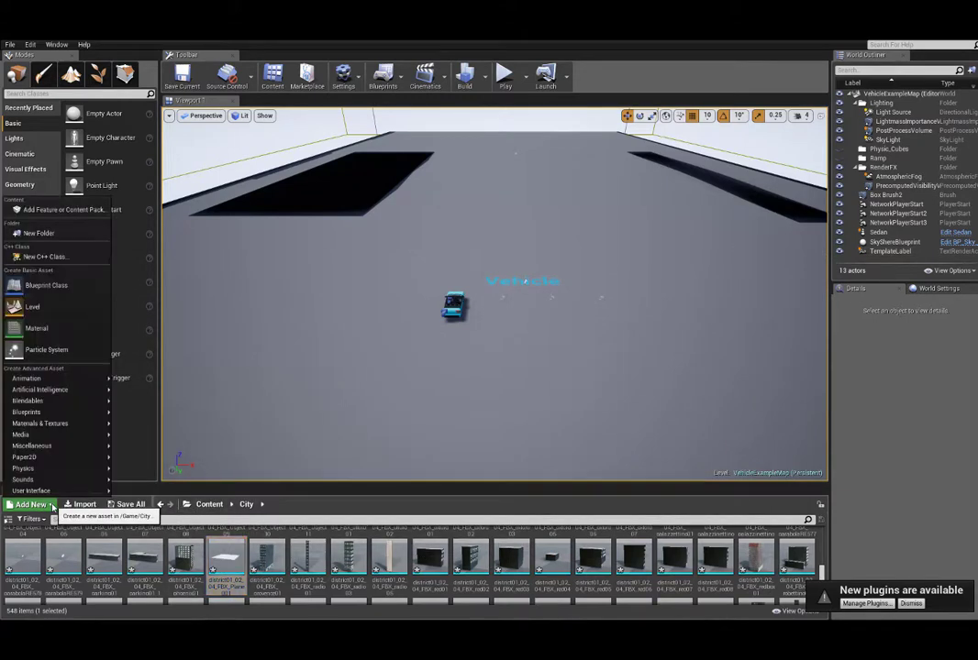
pyautogui.click(44, 286)
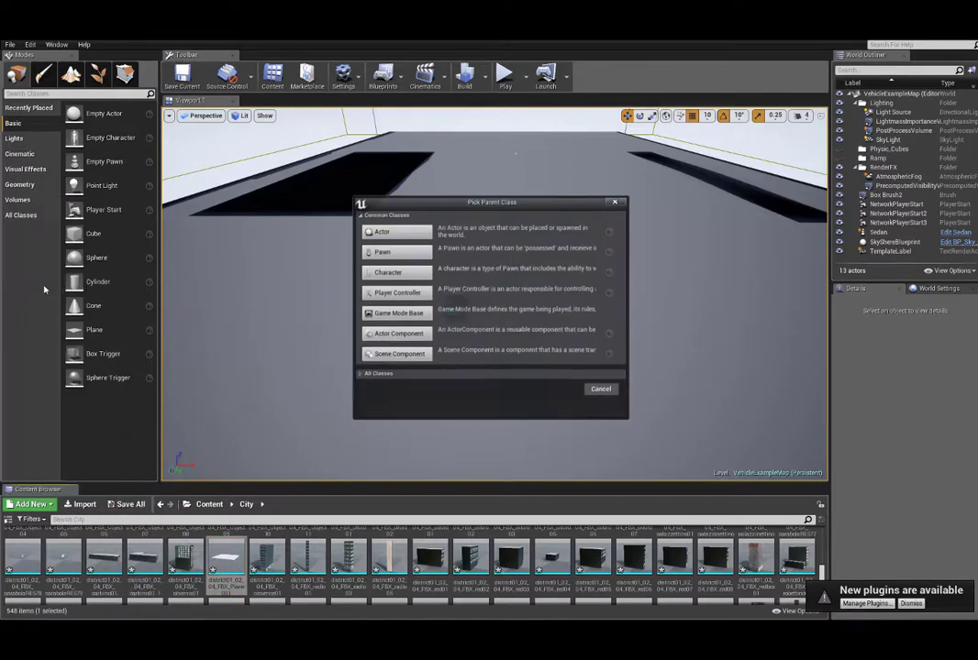
pyautogui.click(382, 233)
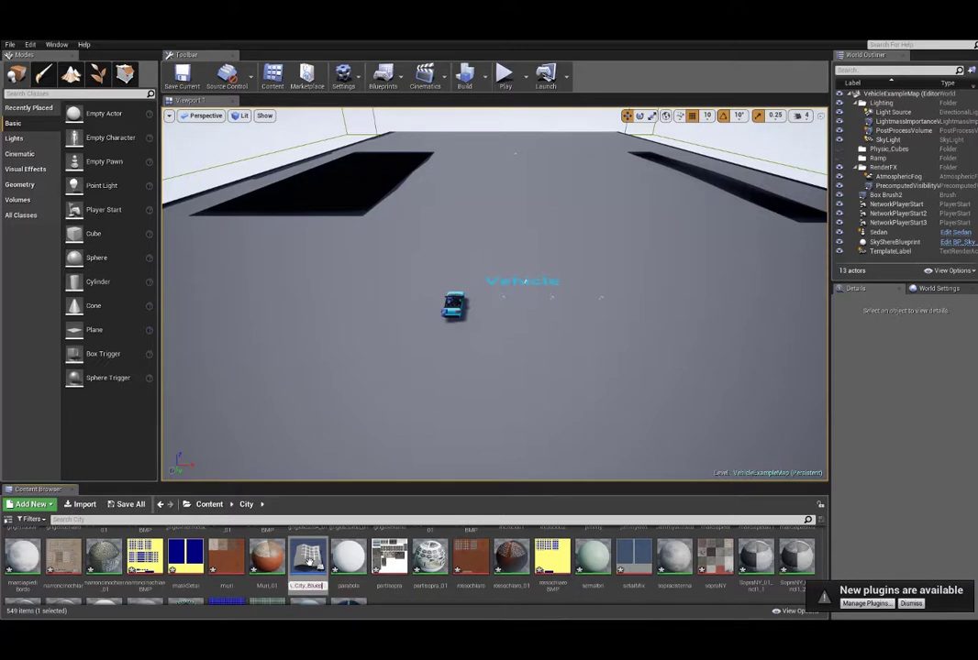
pyautogui.press('Return')
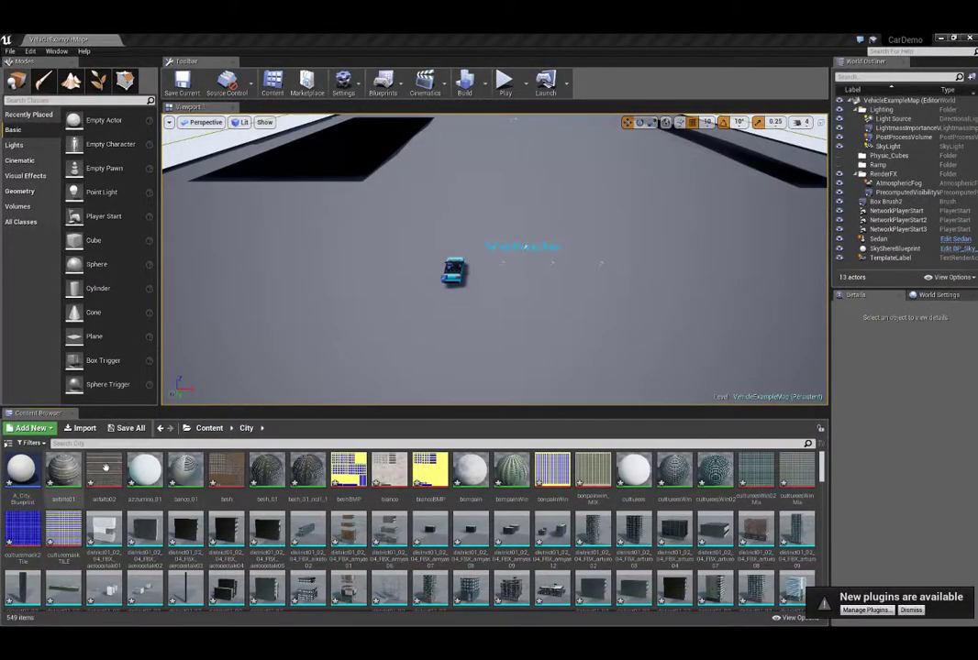
# Open A_City_Blueprint beside the asset list and filter the City folder to Skeletal Mesh and Static Mesh assets.
pyautogui.doubleClick(20, 471)
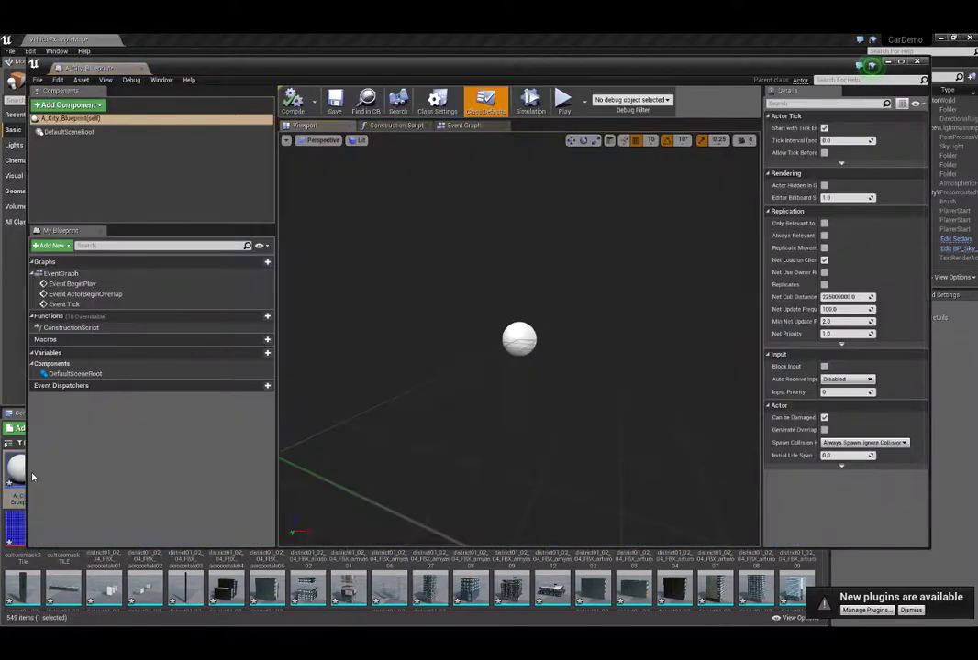
pyautogui.moveTo(28, 432); pyautogui.dragTo(96, 438)
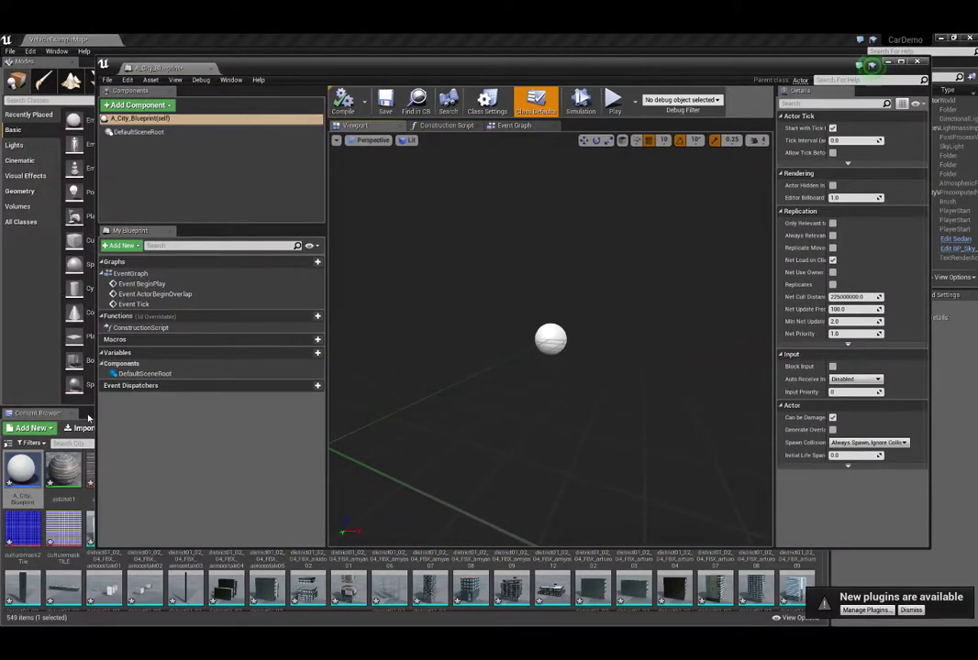
pyautogui.click(41, 445)
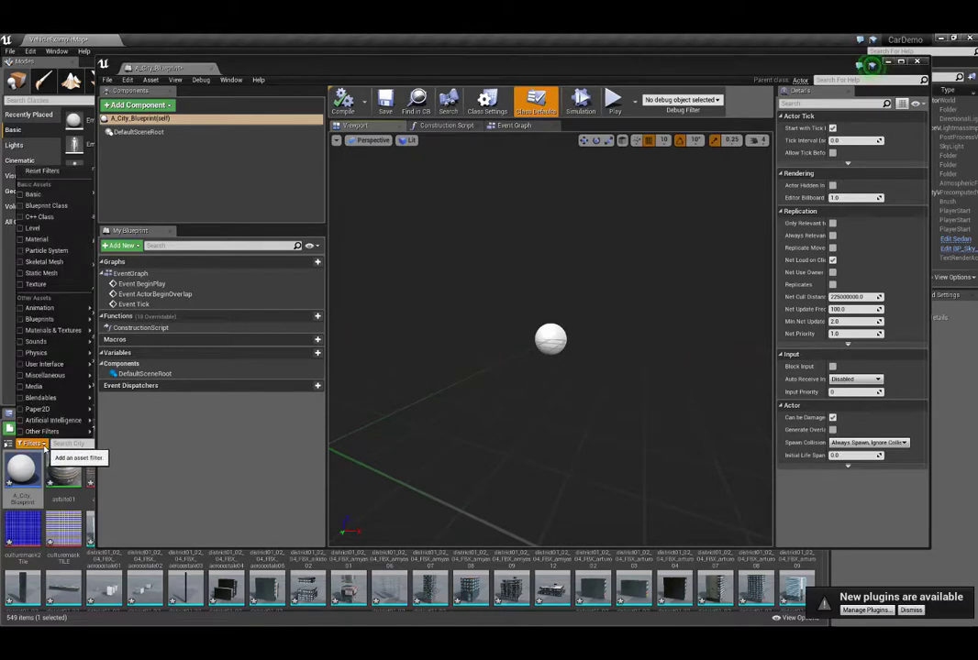
pyautogui.click(23, 261)
pyautogui.click(21, 273)
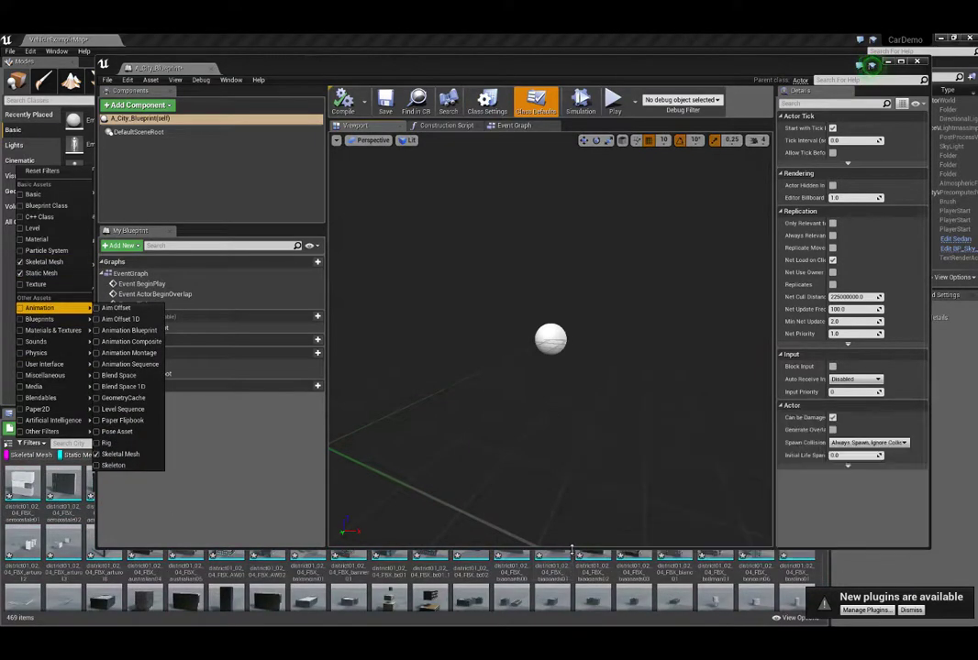
pyautogui.moveTo(571, 549); pyautogui.dragTo(568, 439)
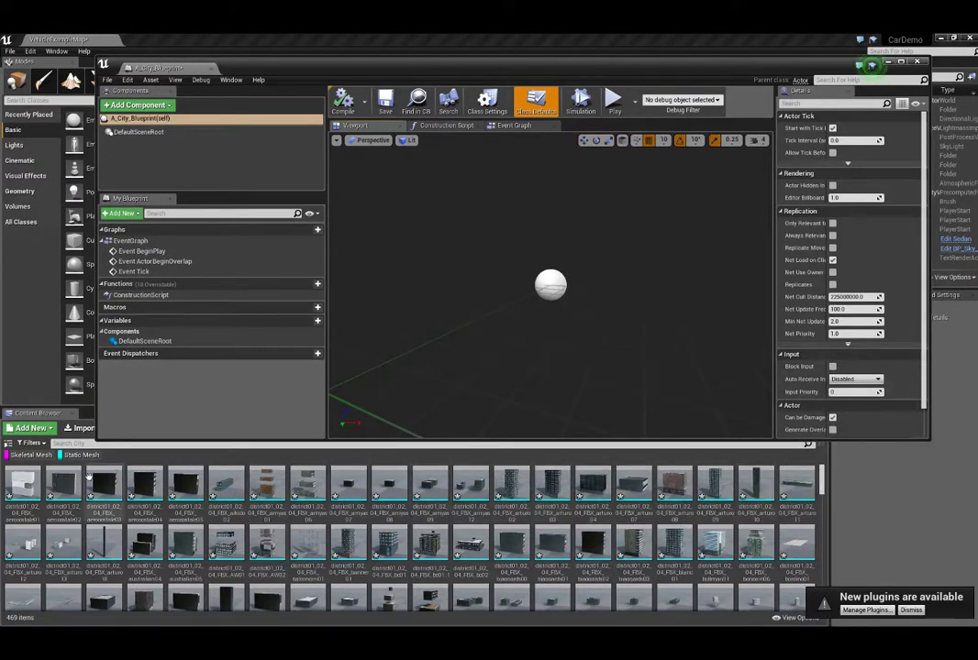
# Select all the filtered city meshes and add them to the A_City_Blueprint viewport as components.
pyautogui.click(23, 484)
pyautogui.moveTo(821, 479); pyautogui.dragTo(826, 611)
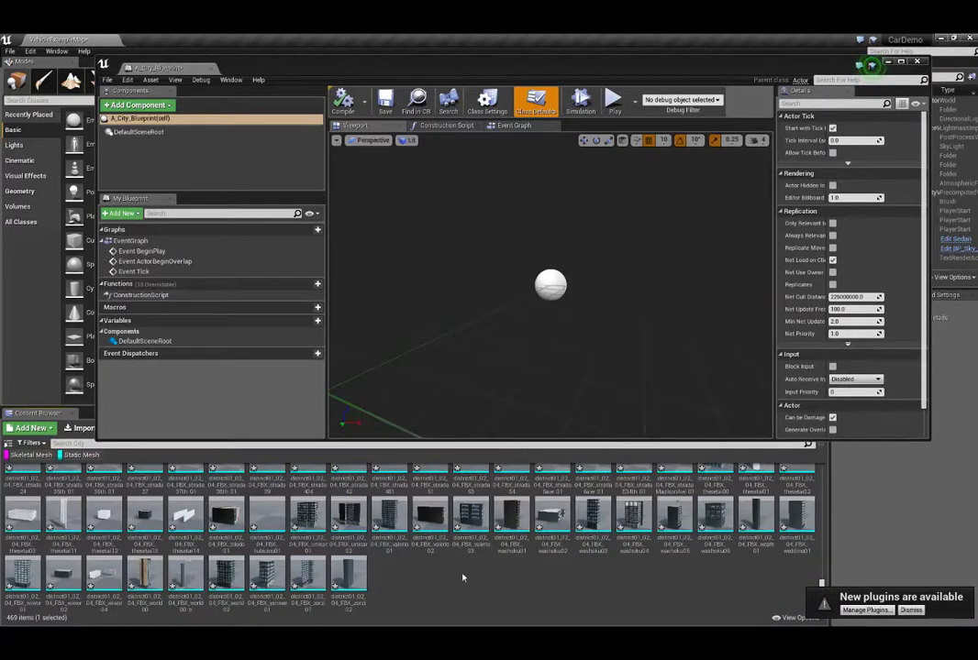
pyautogui.keyDown('shift'); pyautogui.click(349, 576); pyautogui.keyUp('shift')
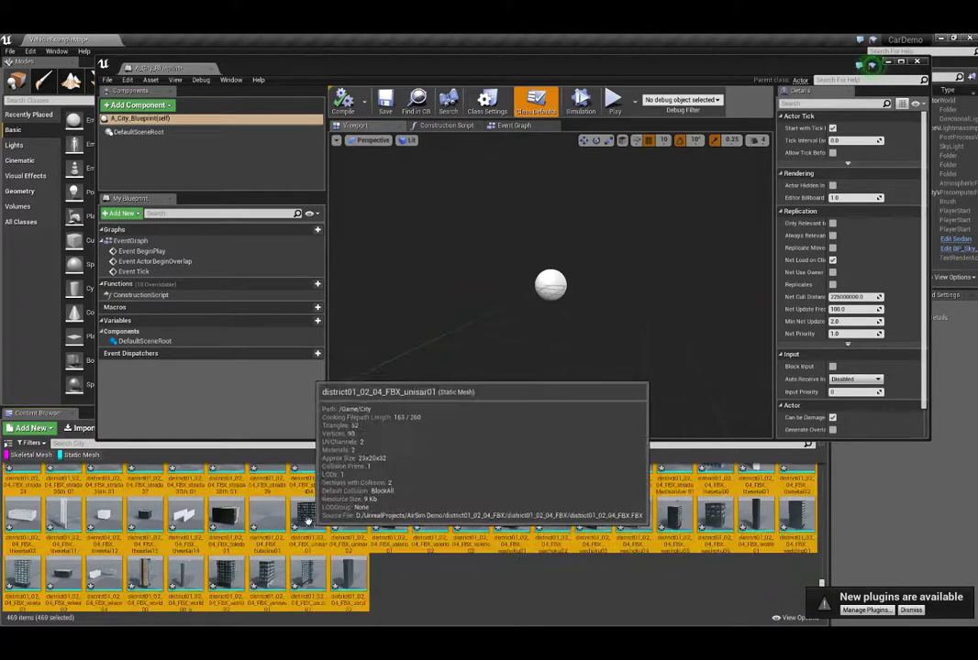
pyautogui.moveTo(306, 518); pyautogui.dragTo(518, 323)
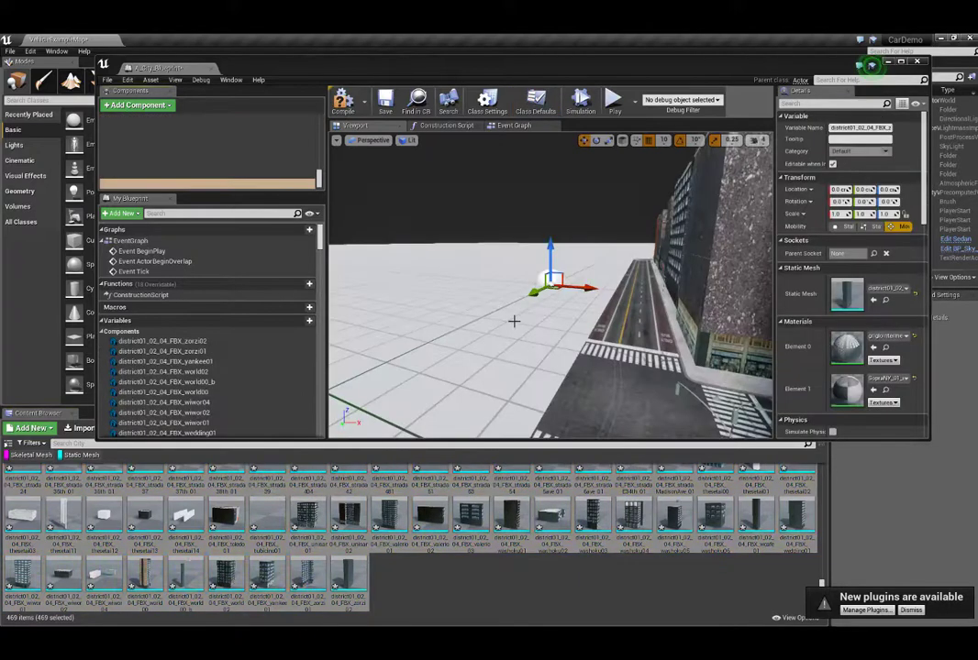
# Inspect the assembled city in the blueprint viewport, then save A_City_Blueprint and close its editor.
pyautogui.scroll(-5, 606, 332)
pyautogui.scroll(4, 617, 339)
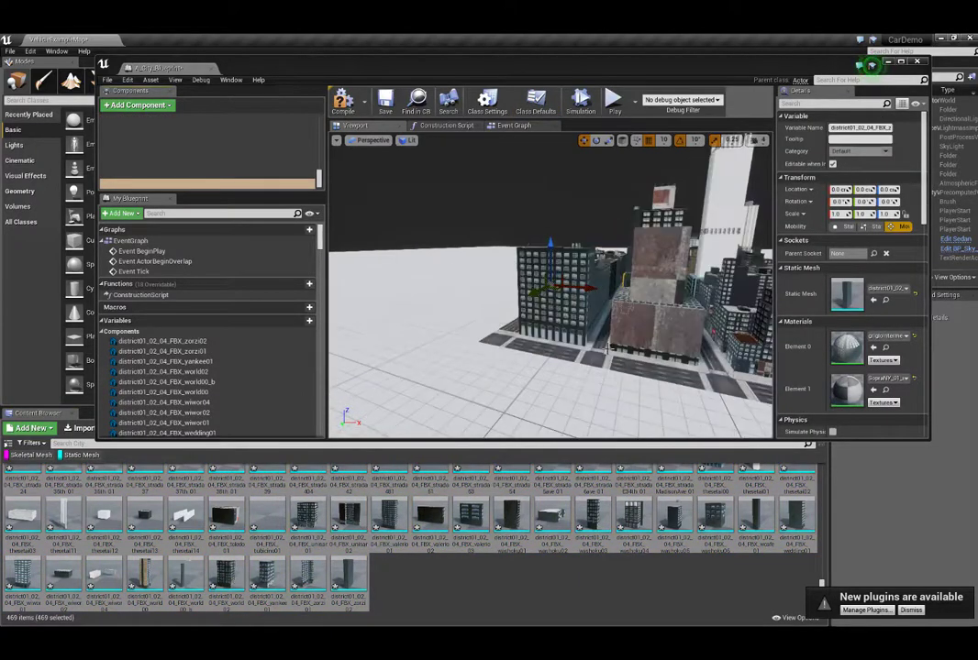
pyautogui.click(571, 346)
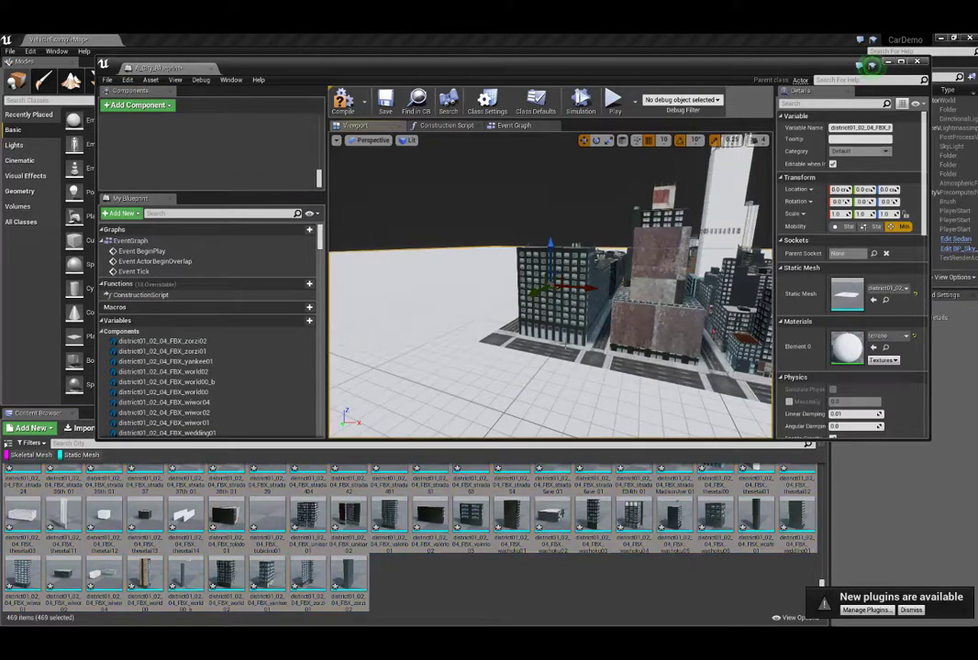
pyautogui.moveTo(571, 347); pyautogui.dragTo(644, 336, button='middle')
pyautogui.moveTo(644, 336); pyautogui.dragTo(512, 354, button='right')
pyautogui.moveTo(559, 264); pyautogui.dragTo(519, 255)
pyautogui.click(386, 103)
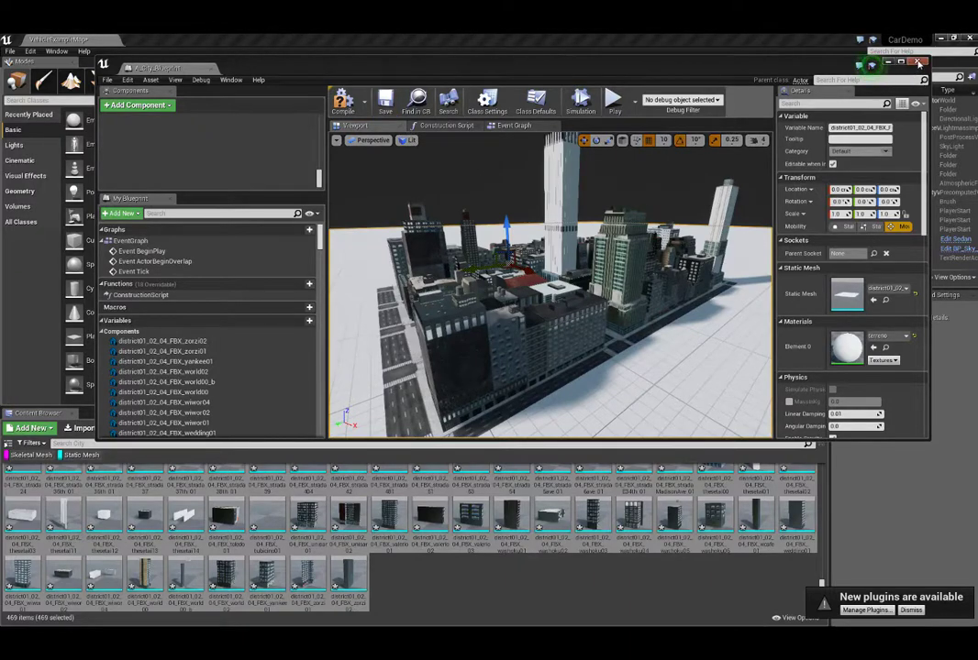
pyautogui.click(920, 62)
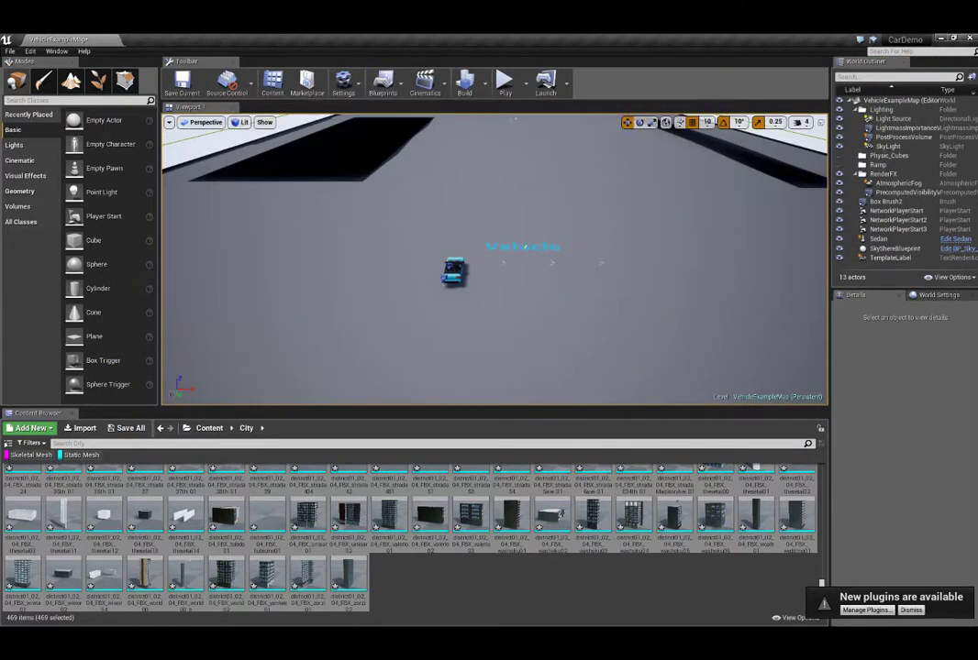
# Enlarge the level viewport and change the City folder's filter to show only Blueprint Class assets.
pyautogui.moveTo(526, 408); pyautogui.dragTo(524, 497)
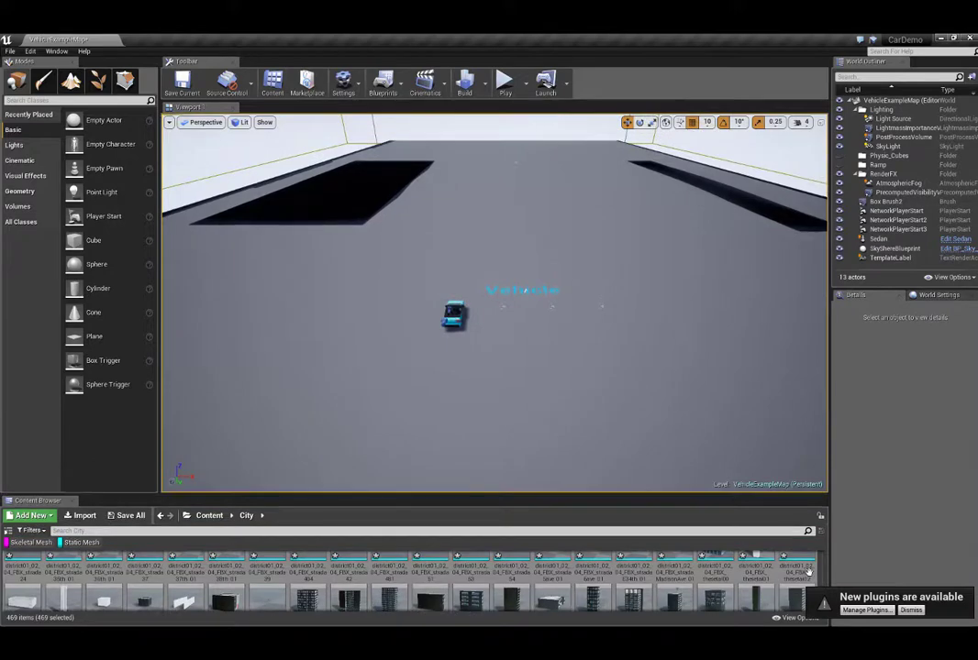
pyautogui.scroll(5, 694, 578)
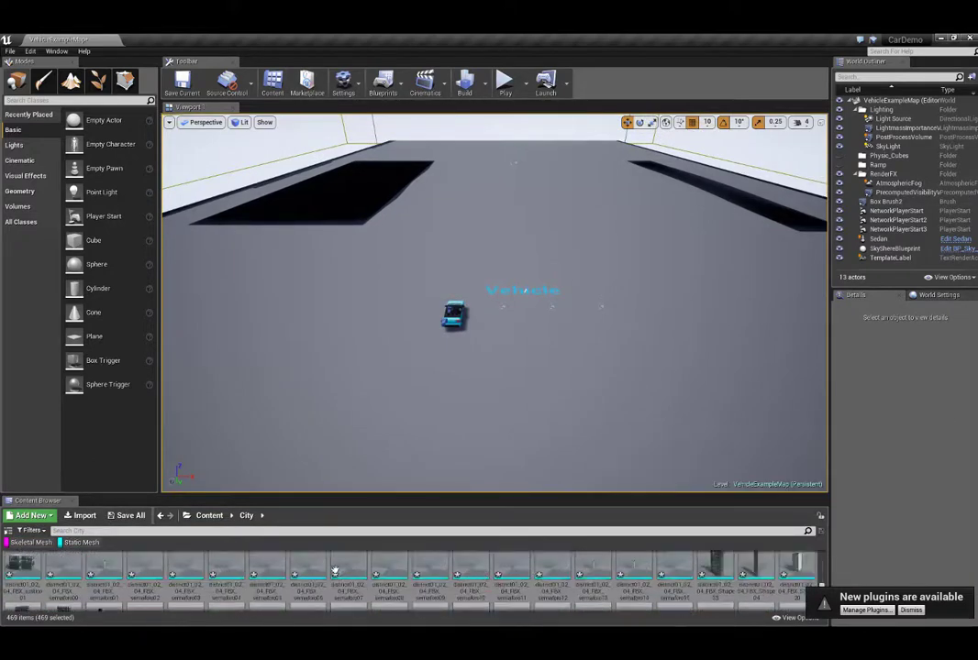
pyautogui.scroll(10, 78, 576)
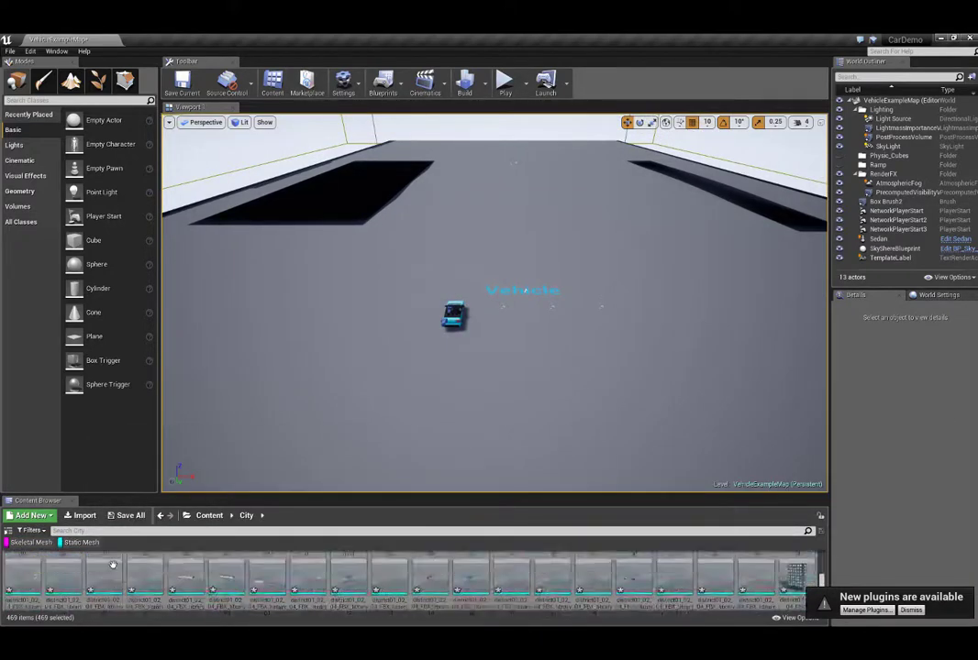
pyautogui.scroll(3, 110, 569)
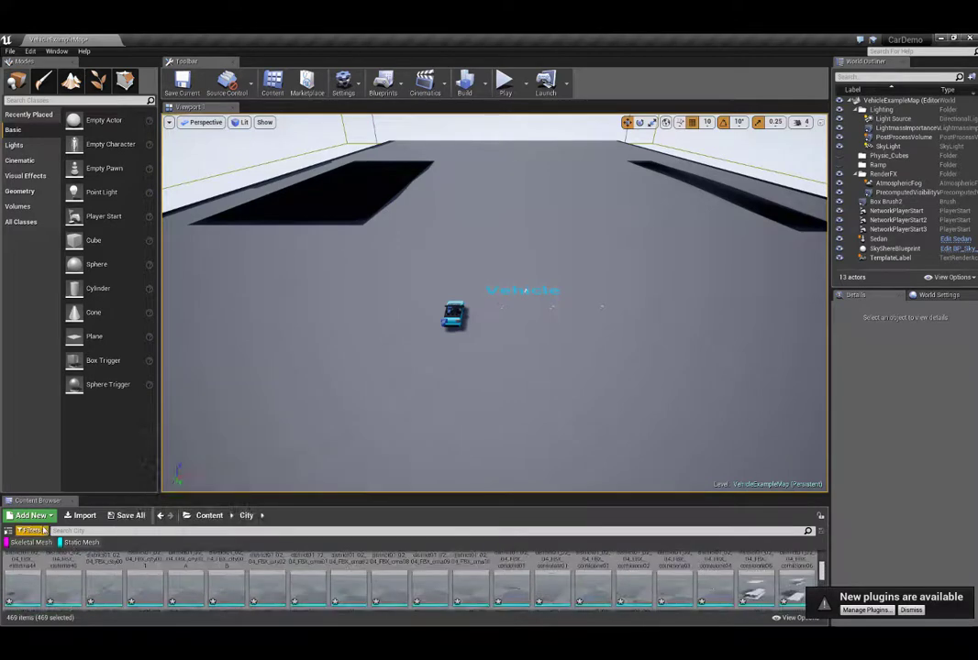
pyautogui.click(42, 534)
pyautogui.click(19, 360)
pyautogui.click(20, 351)
pyautogui.click(21, 362)
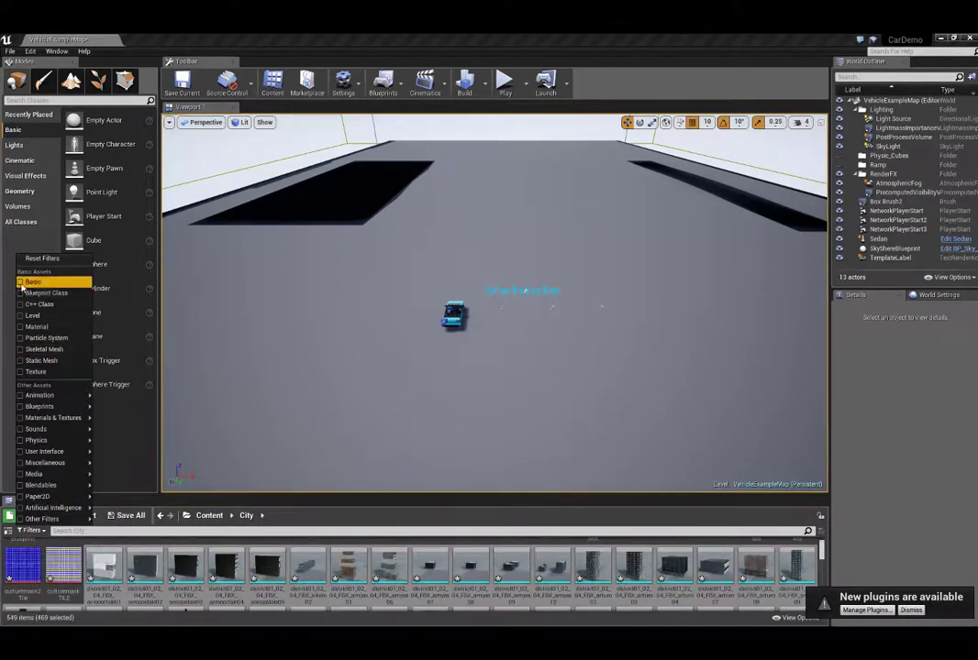
pyautogui.click(20, 294)
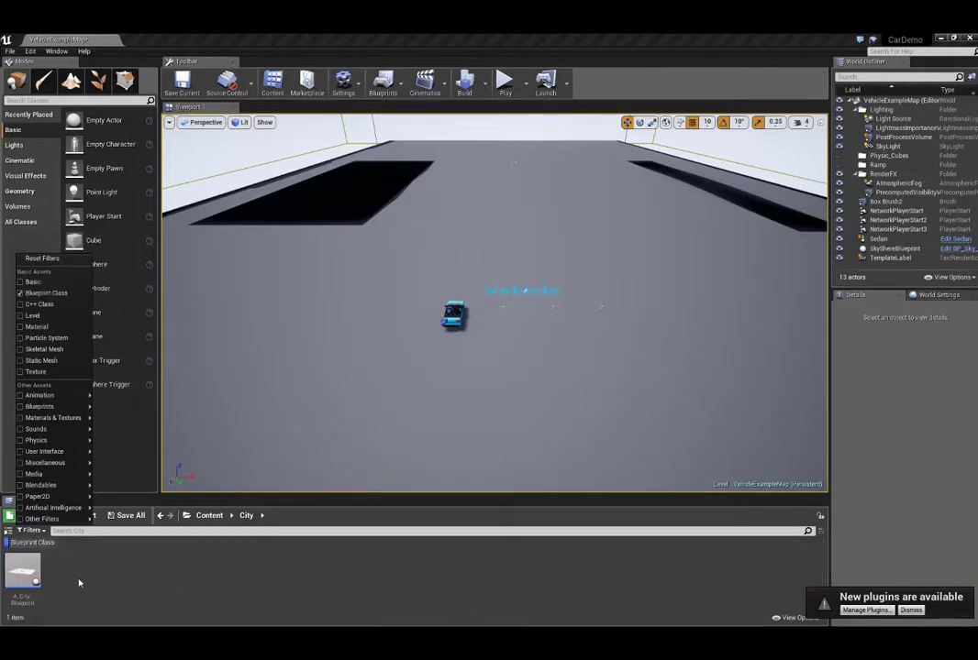
# Place A_City_Blueprint in the level near the sedan and shift it along X to about 220.
pyautogui.click(22, 575)
pyautogui.moveTo(23, 575); pyautogui.dragTo(562, 371)
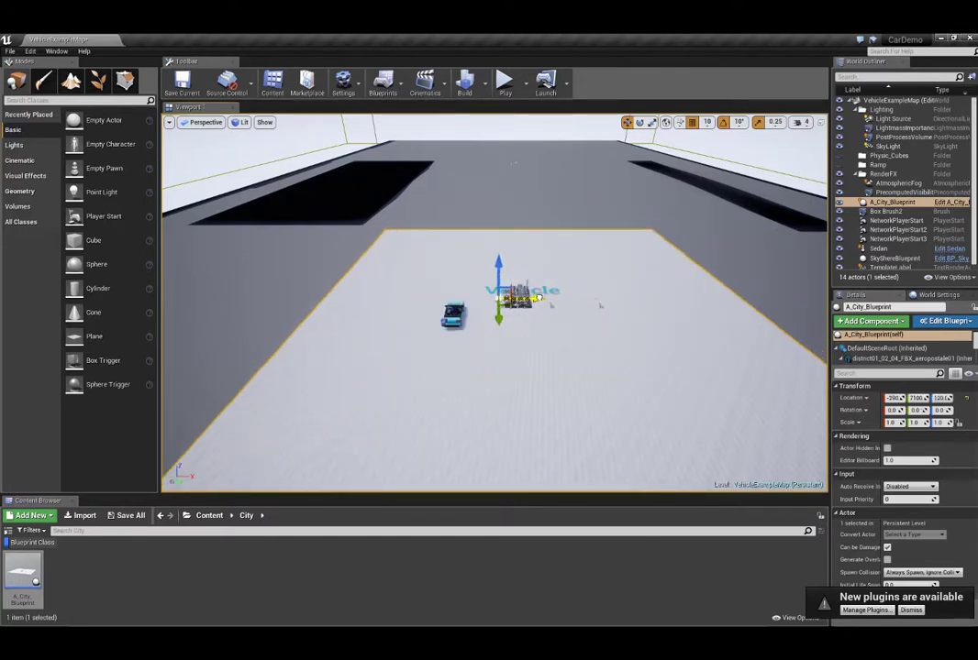
pyautogui.moveTo(588, 296); pyautogui.dragTo(575, 296)
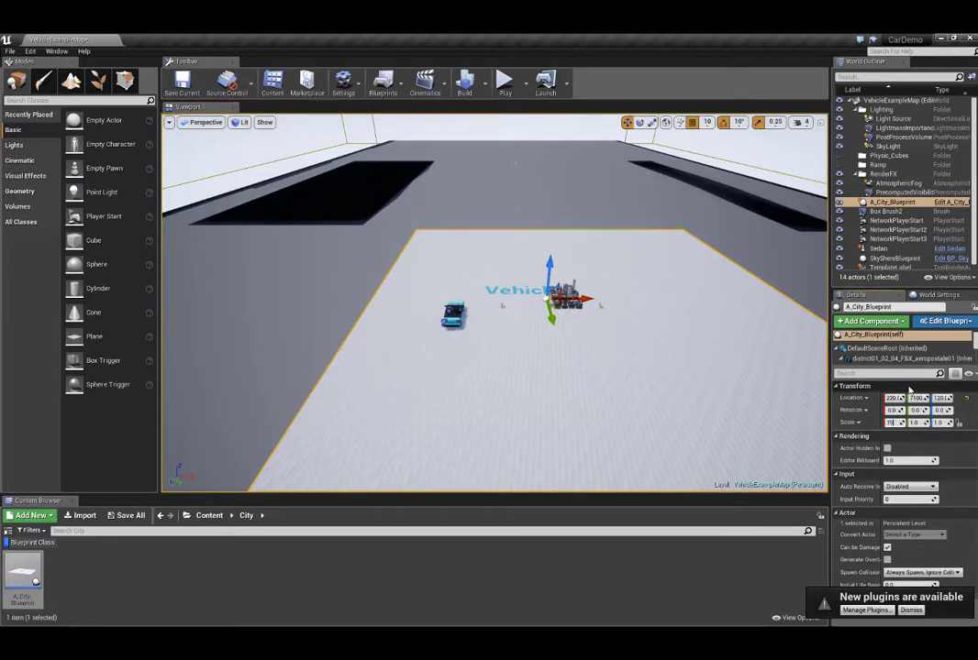
# Set the scale of A_City_Blueprint to 70 on the X, Y and Z axes.
pyautogui.press('Return')
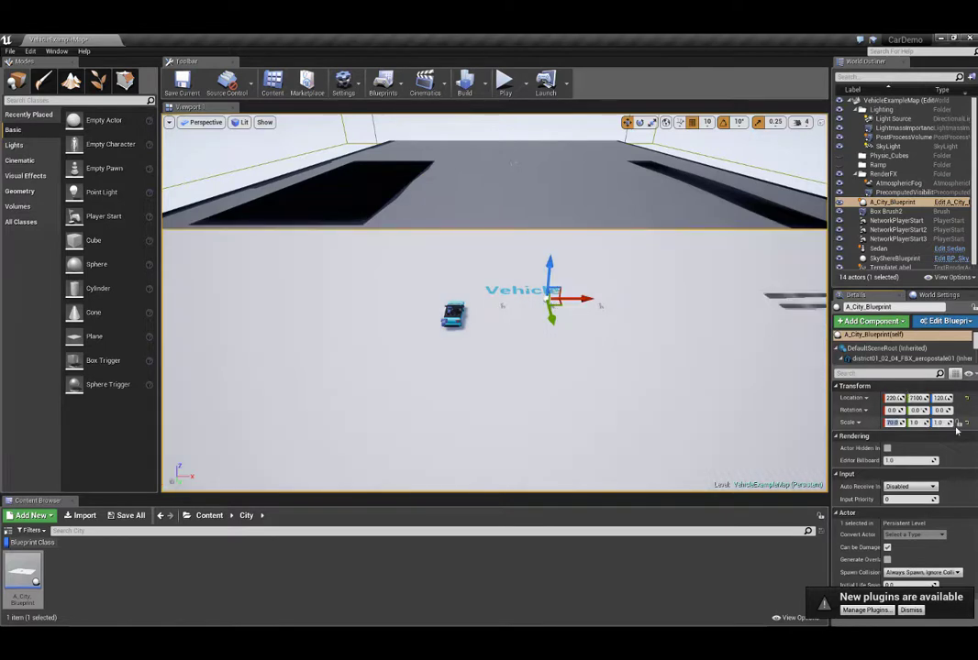
pyautogui.click(918, 422)
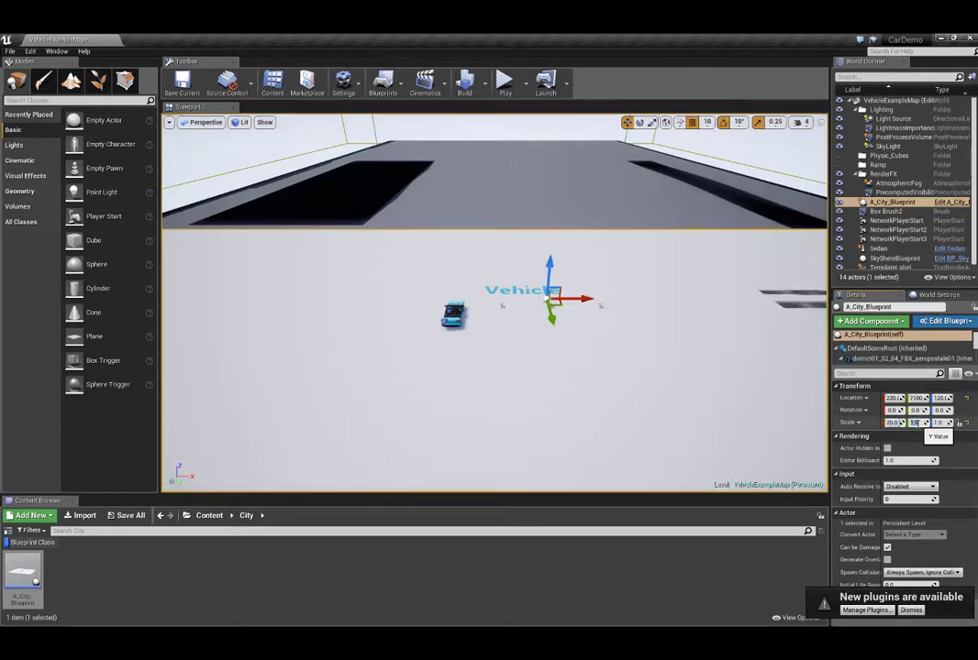
pyautogui.write('70')
pyautogui.click(961, 425)
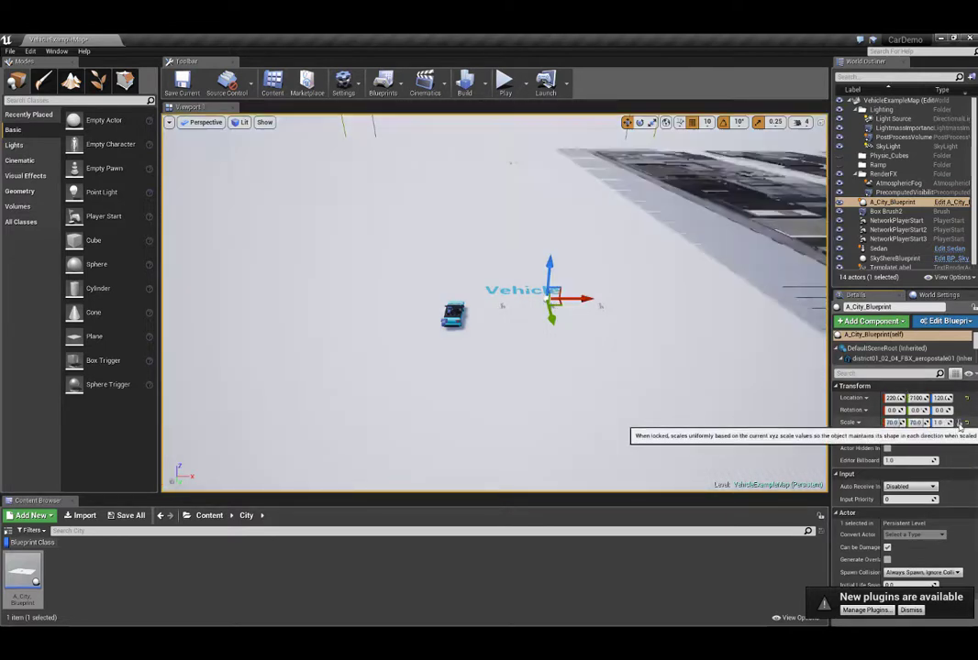
pyautogui.click(945, 423)
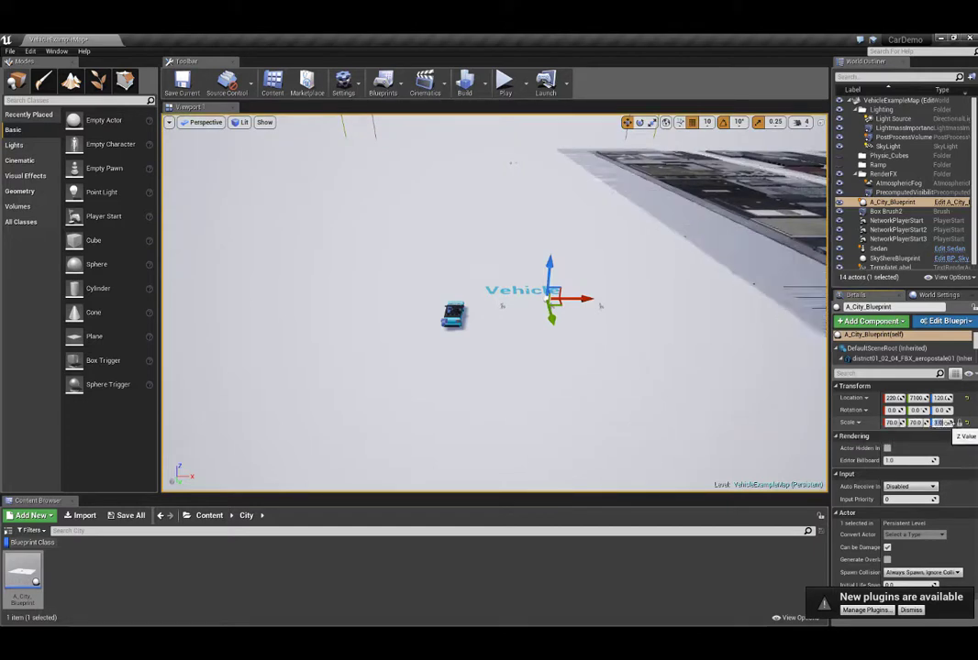
pyautogui.press('Return')
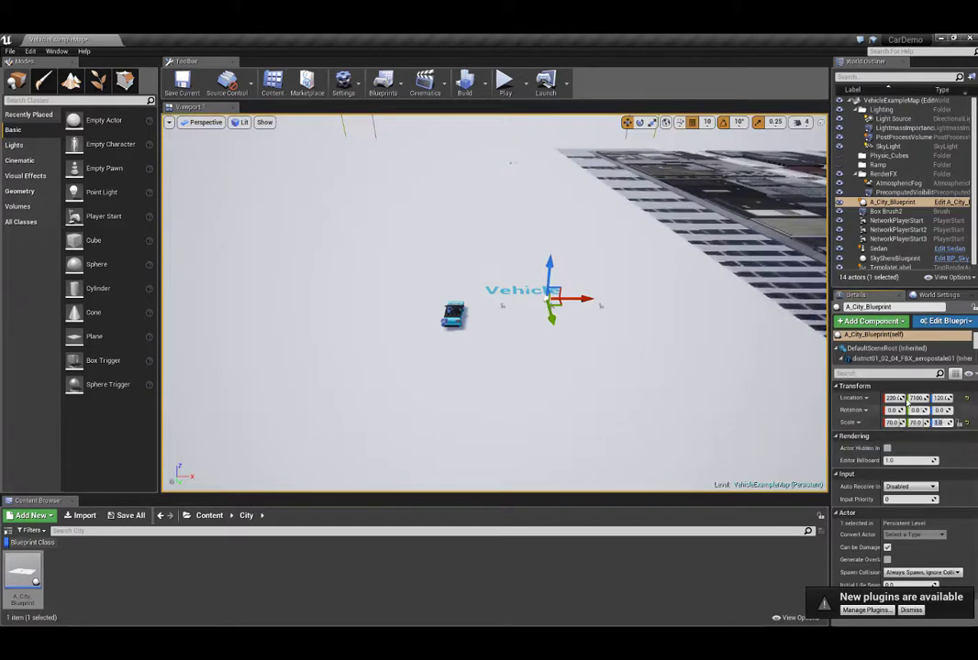
pyautogui.write('70')
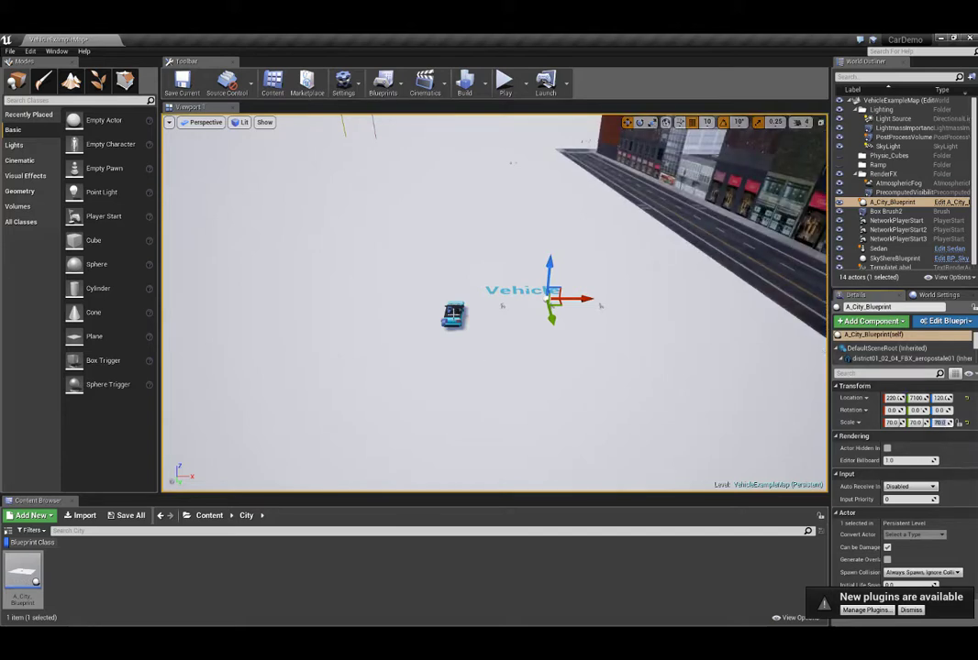
# Move the Sedan along X to about 3470 so it sits on the city road beside the yellow centre line.
pyautogui.click(452, 314)
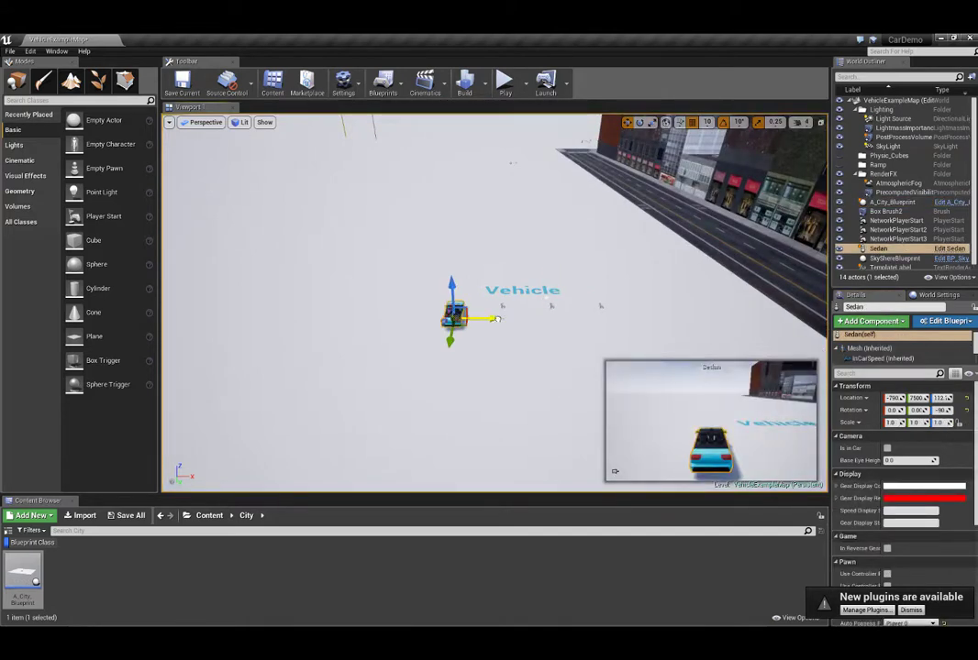
pyautogui.moveTo(495, 318); pyautogui.dragTo(825, 280)
pyautogui.moveTo(362, 327); pyautogui.dragTo(488, 326, button='middle')
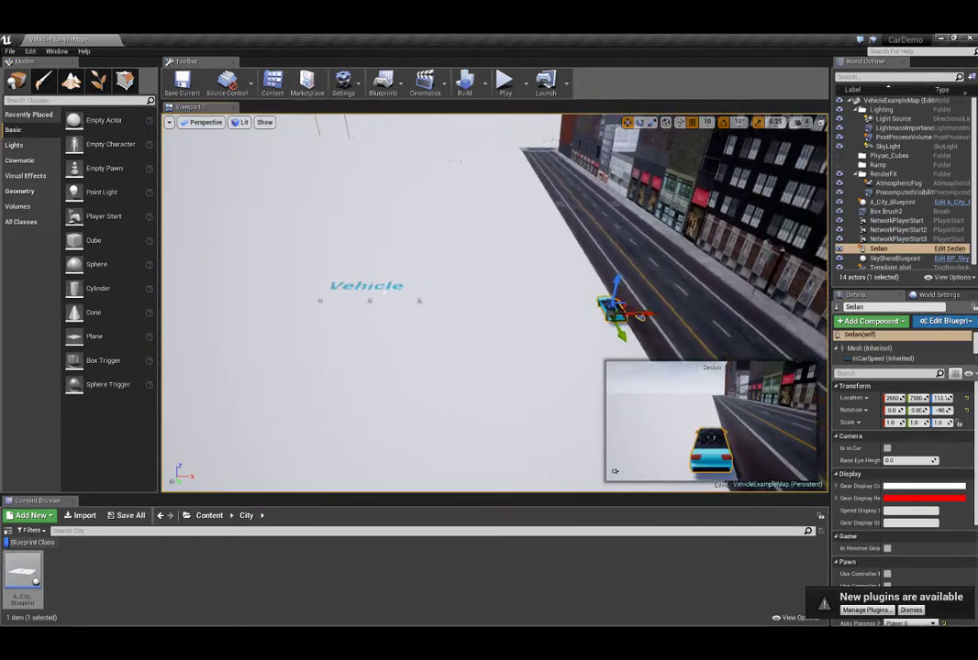
pyautogui.press('d')
pyautogui.moveTo(288, 357); pyautogui.dragTo(288, 357, button='right')
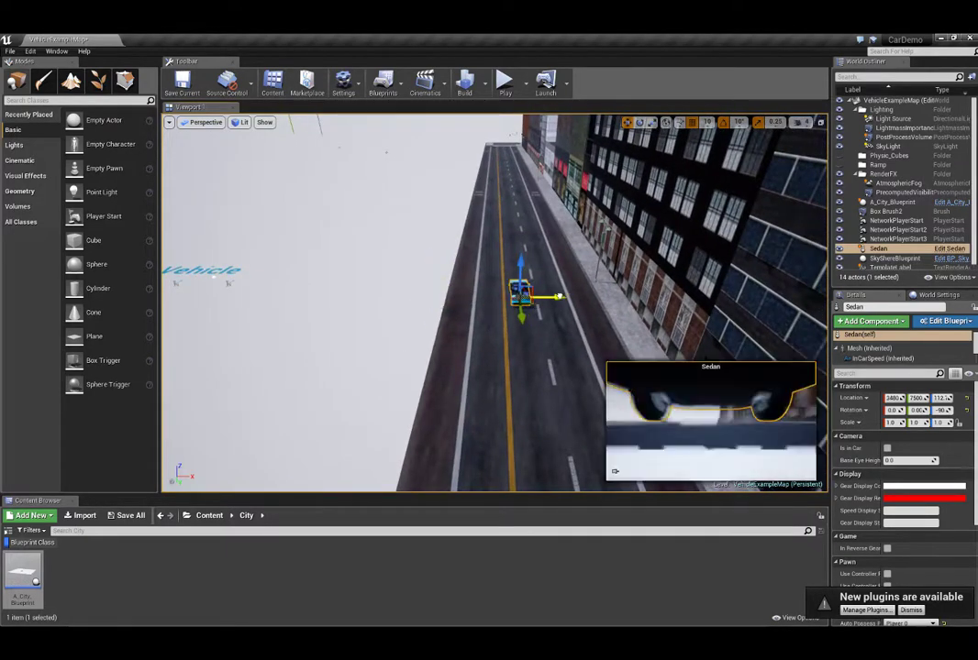
pyautogui.press('q')
pyautogui.press('f')
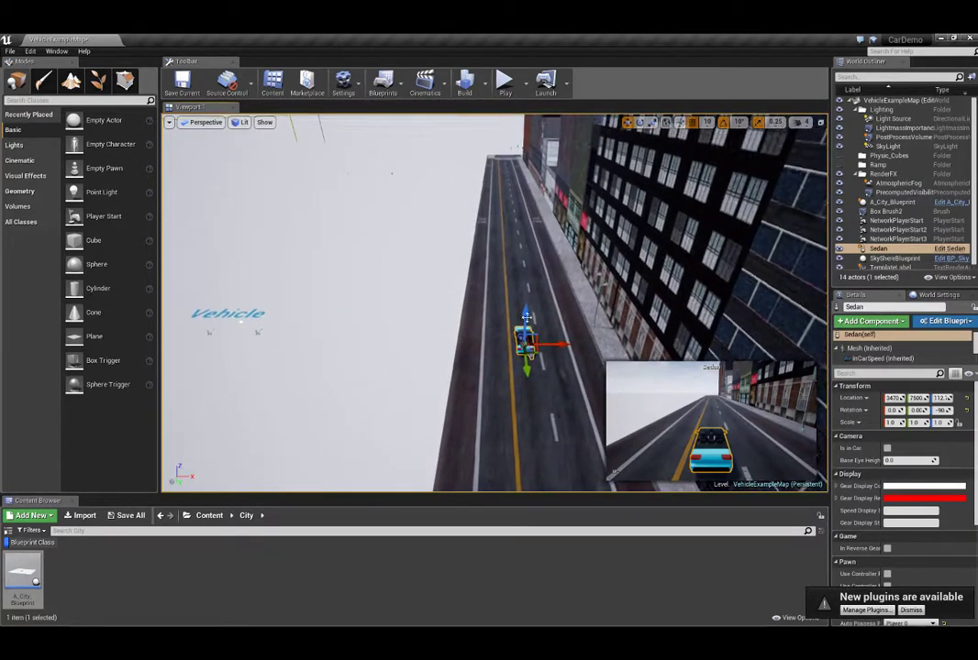
# Move the Sedan back along the road in Y to the BUS ONLY markings just before the crosswalk.
pyautogui.scroll(-8, 518, 316)
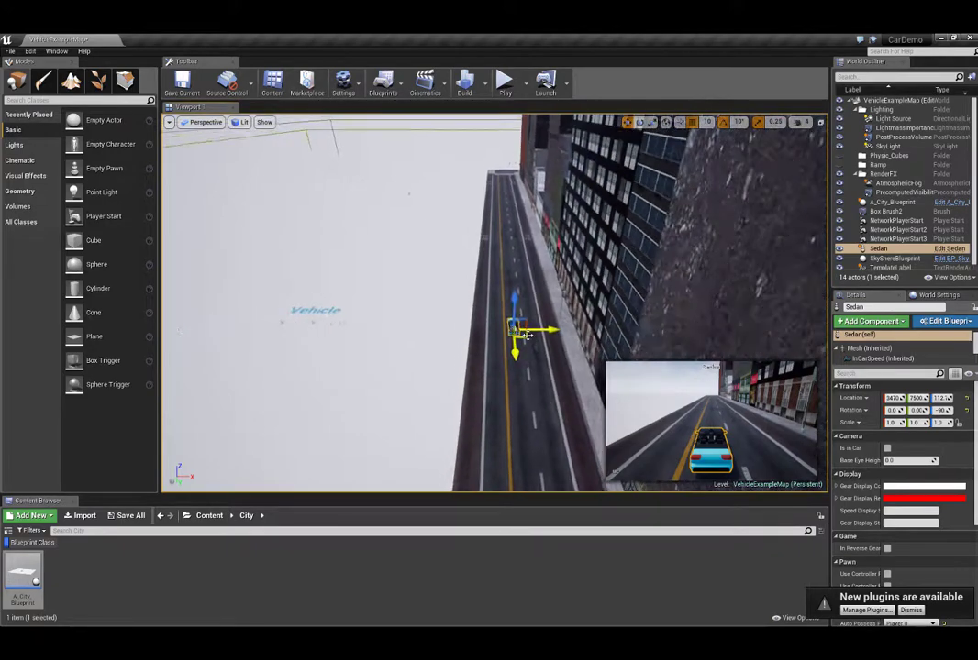
pyautogui.keyDown('alt'); pyautogui.moveTo(528, 335); pyautogui.dragTo(507, 450); pyautogui.keyUp('alt')
pyautogui.scroll(-7, 501, 466)
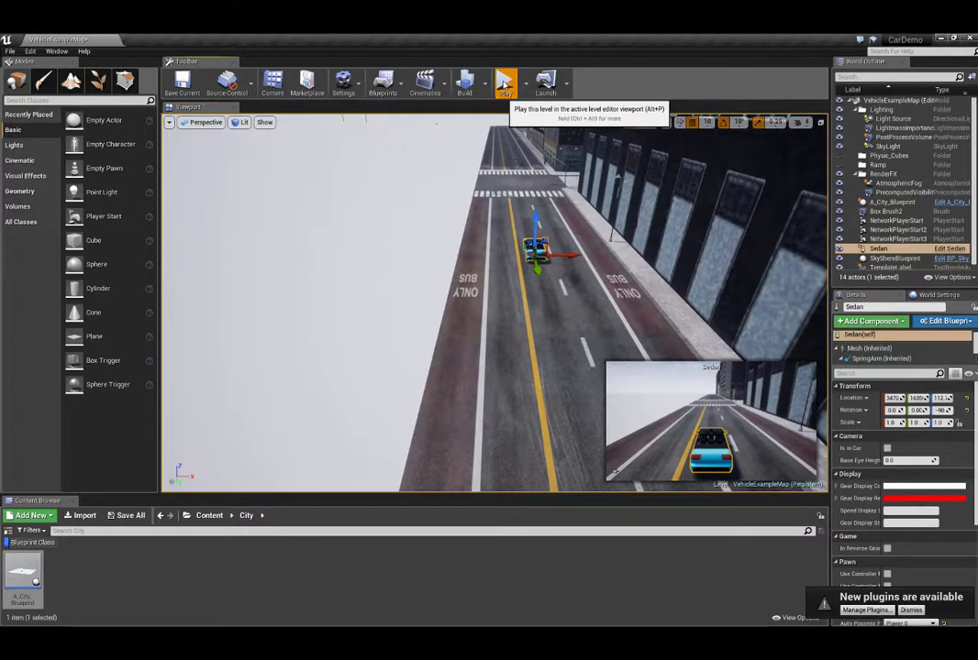
# Play the level and test-drive the sedan along the city street, accelerating and steering both ways.
pyautogui.click(503, 85)
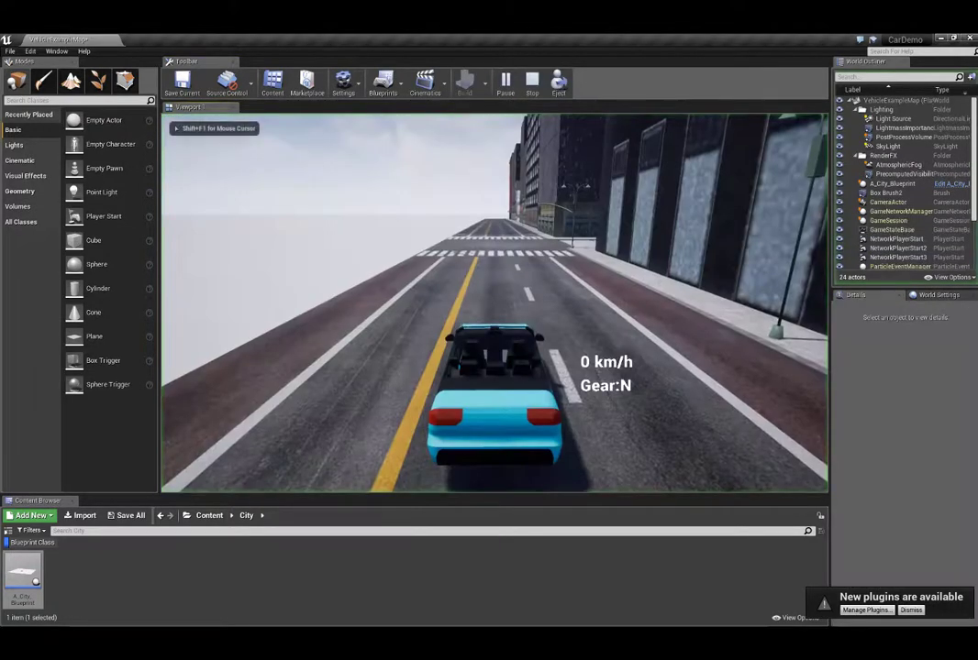
pyautogui.press('w')
pyautogui.press('w')
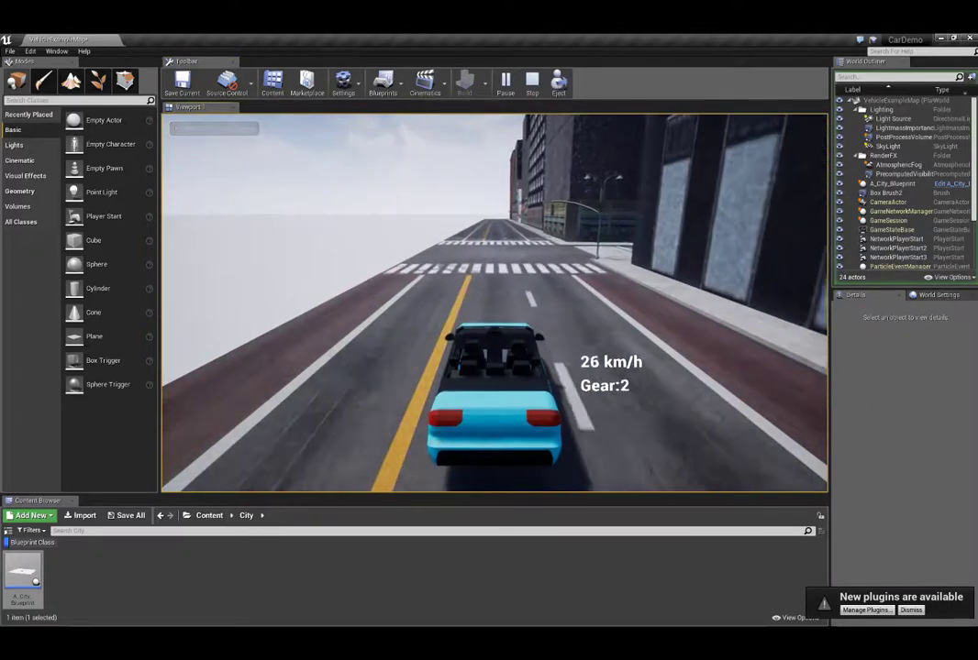
pyautogui.press('a')
pyautogui.press('w')
pyautogui.press('w')
pyautogui.press('d')
pyautogui.press('a')
pyautogui.press('w')
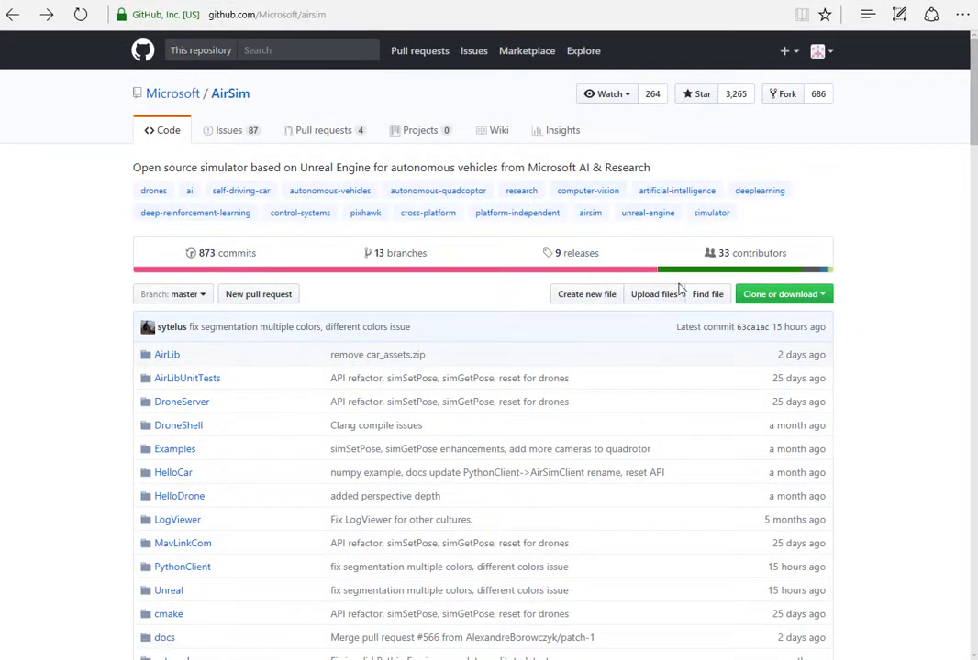
# Switch to the Microsoft/AirSim GitHub page in the browser and go to the How to Get It section.
pyautogui.moveTo(975, 97); pyautogui.dragTo(970, 326)
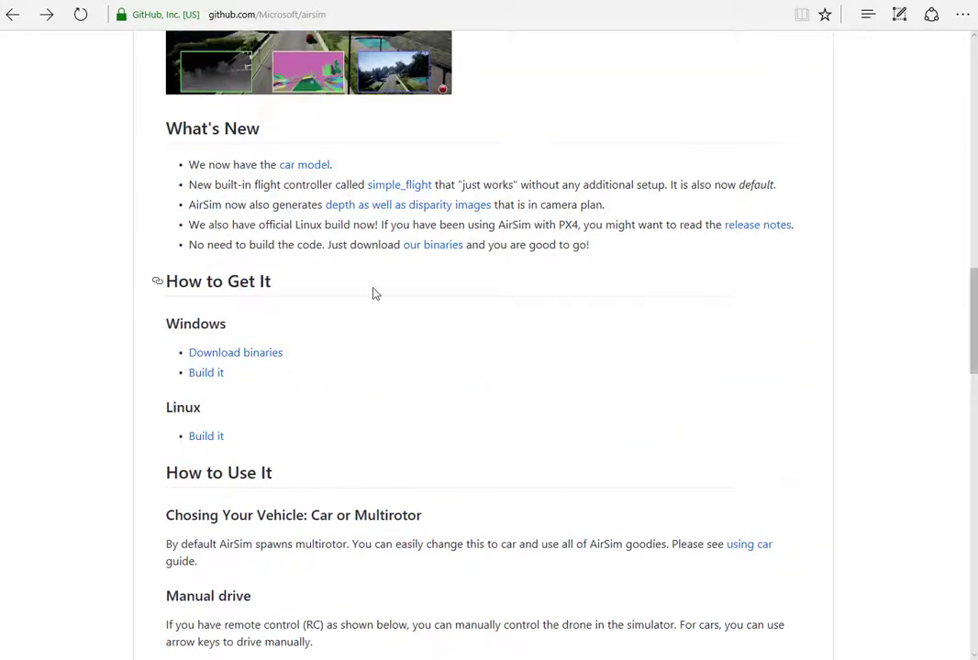